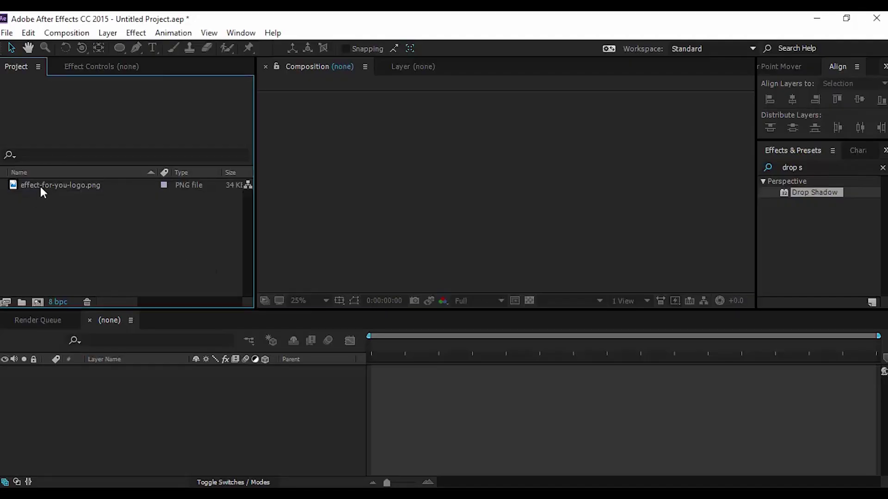
Select the imported effect-for-you-logo.png in the Project panel.
click(39, 184)
Create a composition from the logo PNG and draw an ellipse over the logo.
drag(21, 188, 39, 305)
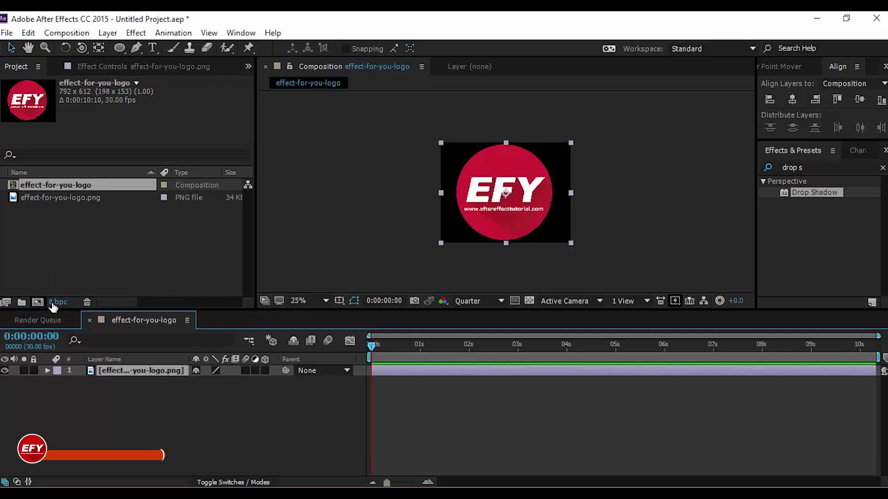
click(184, 365)
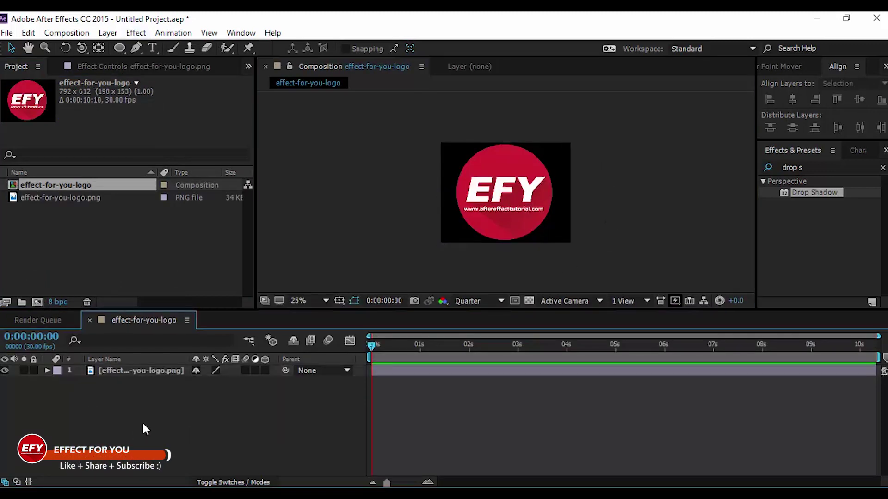
click(118, 48)
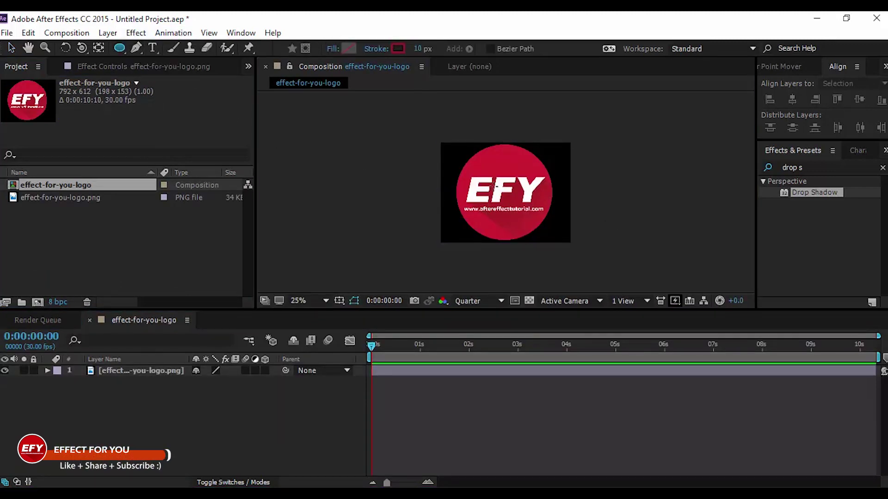
drag(479, 164, 566, 251)
Give the ellipse a pure white fill and no stroke.
click(347, 49)
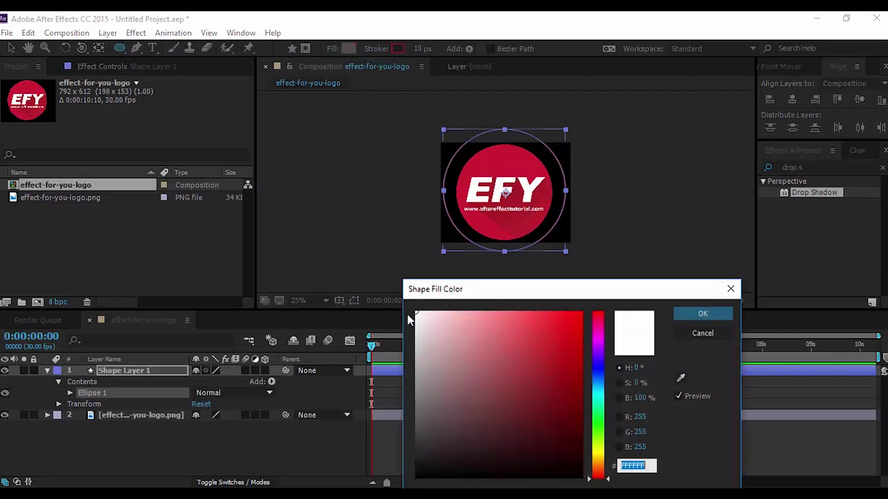
click(416, 313)
key(Return)
click(376, 49)
click(377, 220)
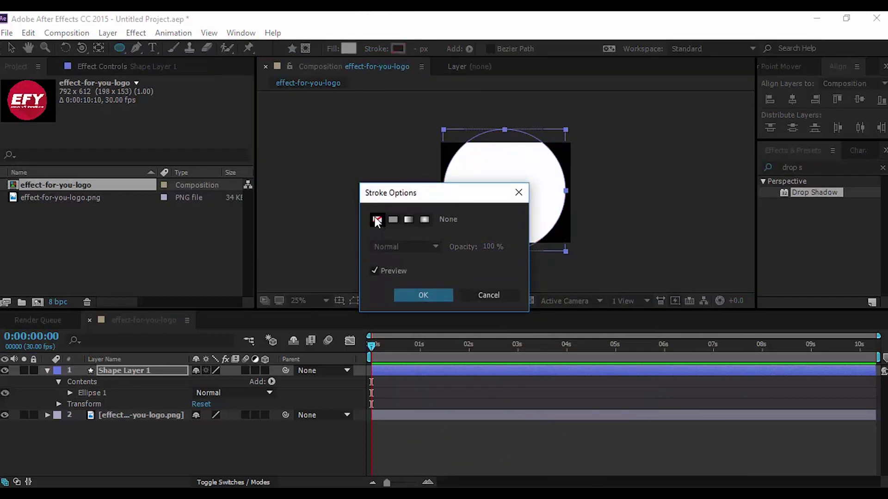
click(423, 295)
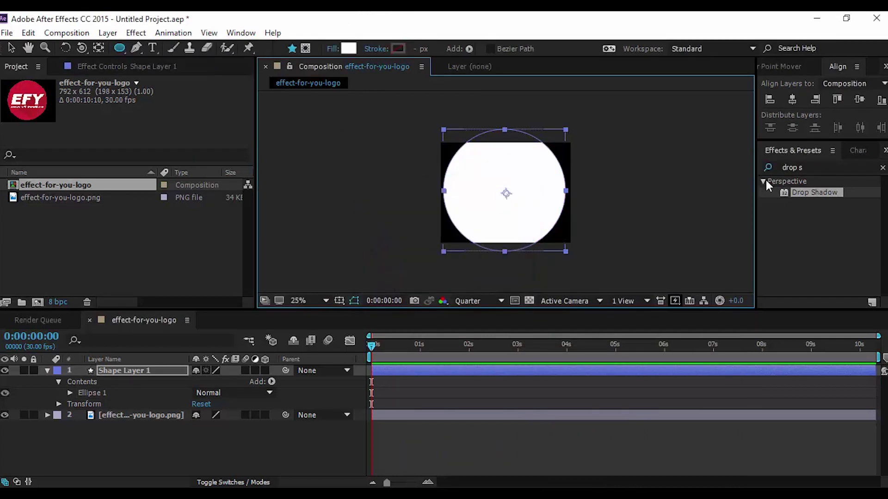
click(883, 167)
click(812, 167)
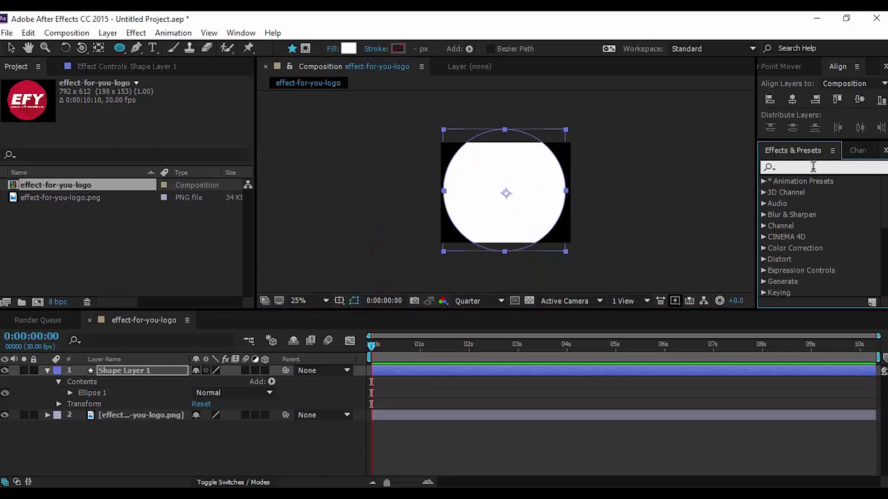
Apply Turbulent Displace to Shape Layer 1 with Amount 90 and Complexity 10.
text(turbu)
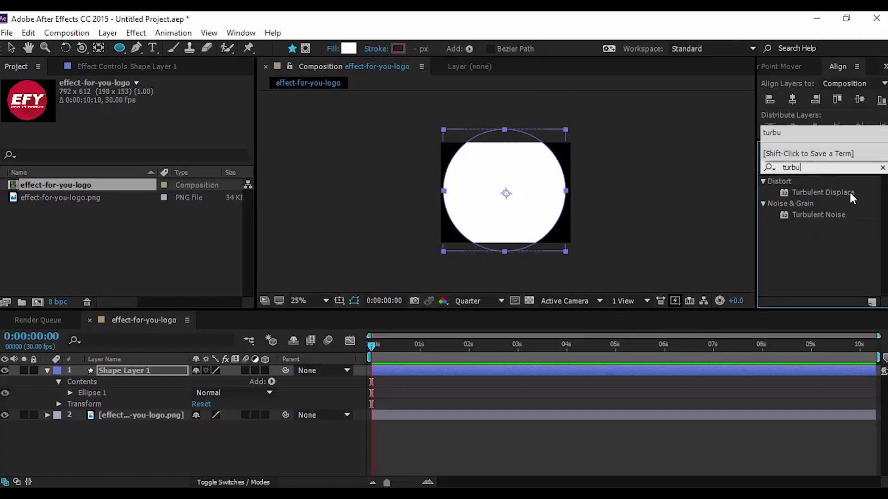
drag(849, 191, 505, 193)
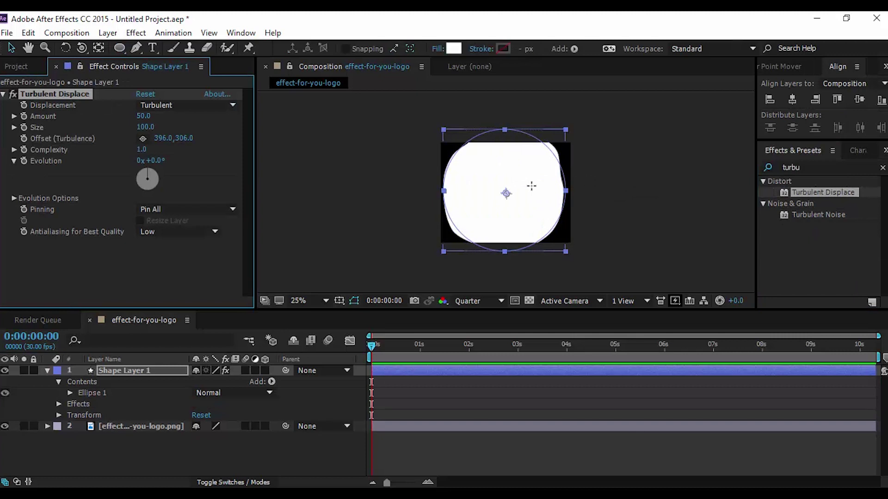
click(144, 116)
text(90)
key(Return)
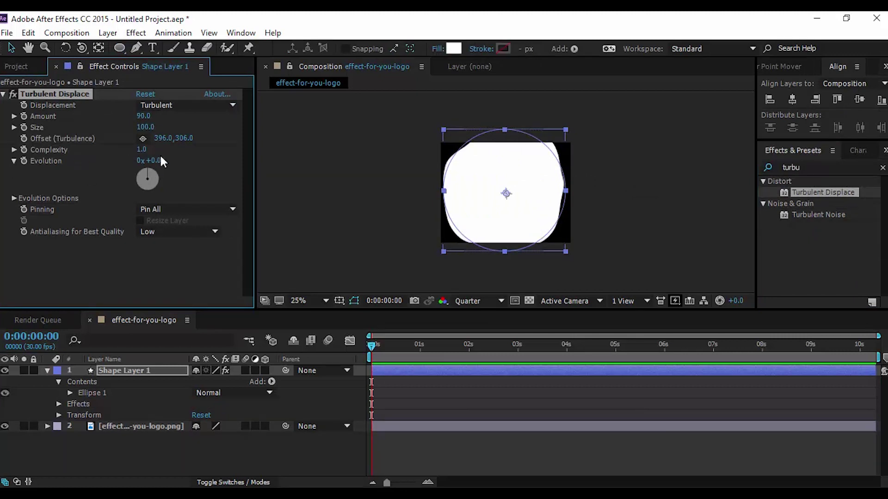
click(141, 148)
text(10)
key(Return)
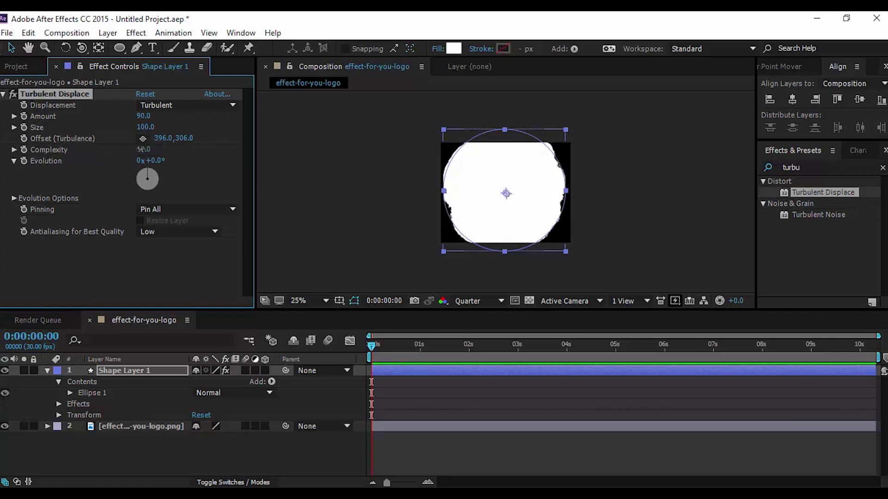
click(576, 456)
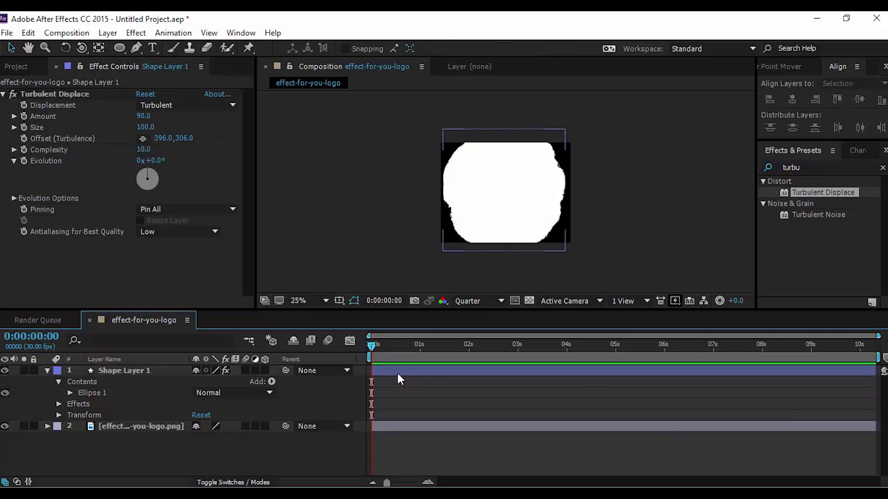
drag(378, 348, 438, 347)
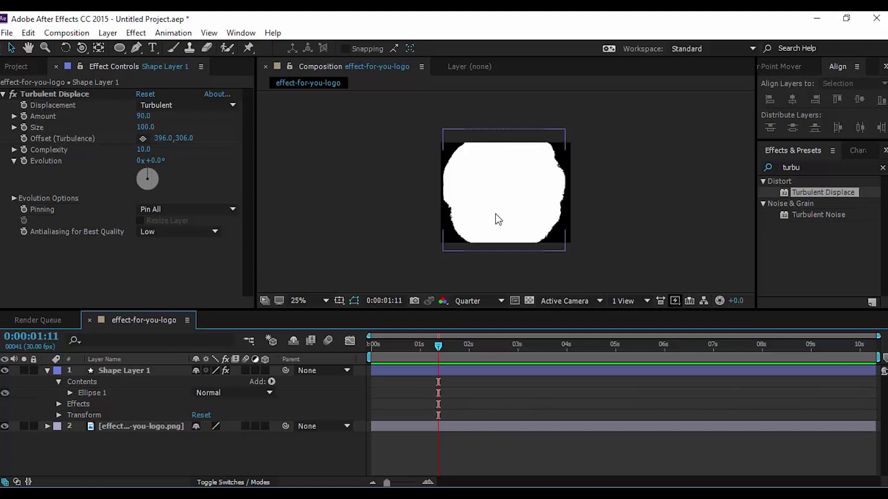
Keyframe Shape Layer 1's Scale at 0% at 0 s and 100% at 3 s.
click(150, 370)
key(s)
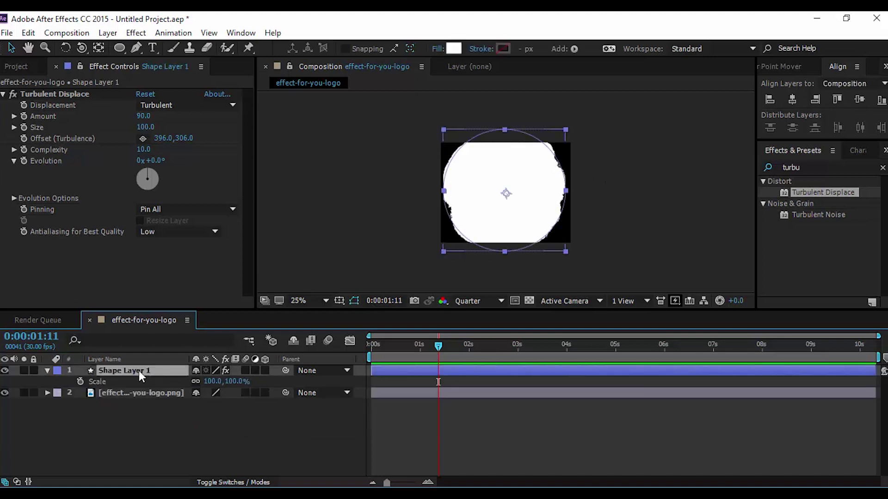
click(80, 382)
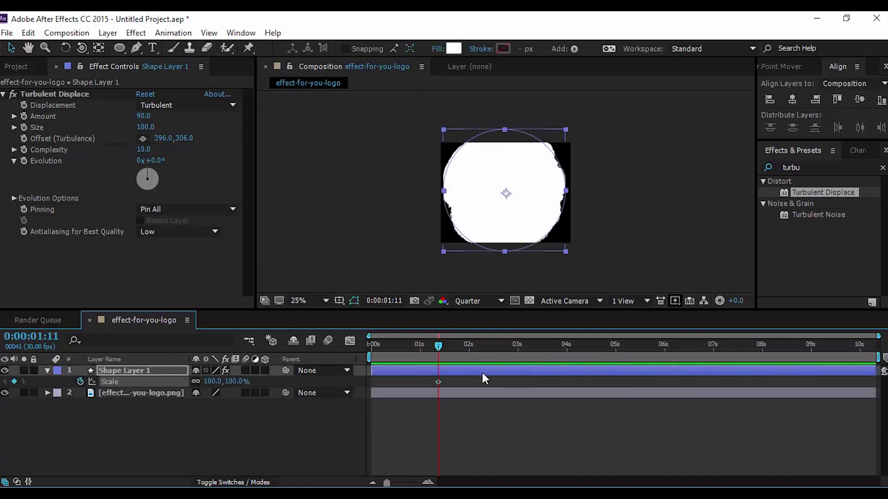
drag(438, 382, 371, 382)
drag(382, 350, 357, 355)
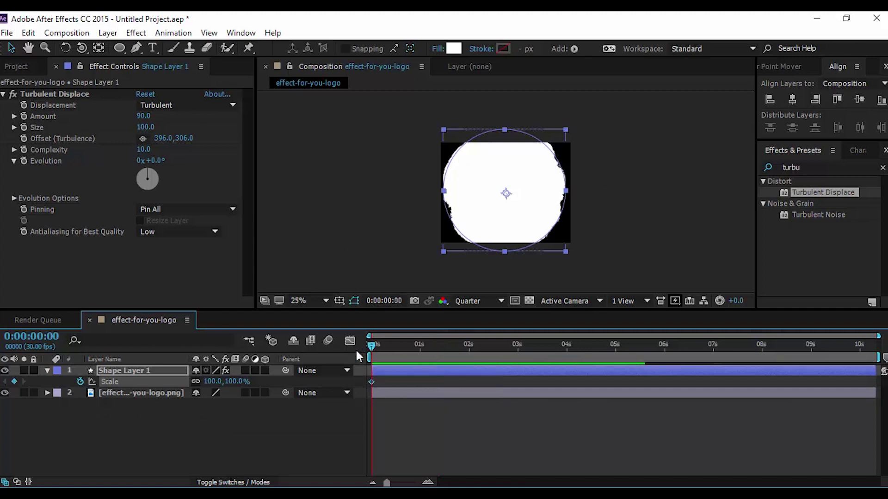
click(223, 379)
text(00)
key(Return)
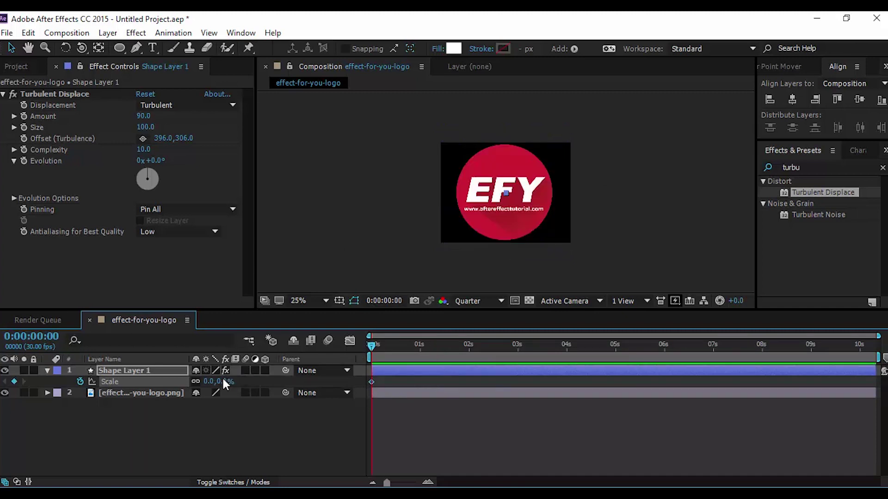
drag(418, 350, 517, 365)
click(216, 382)
text(100)
key(Return)
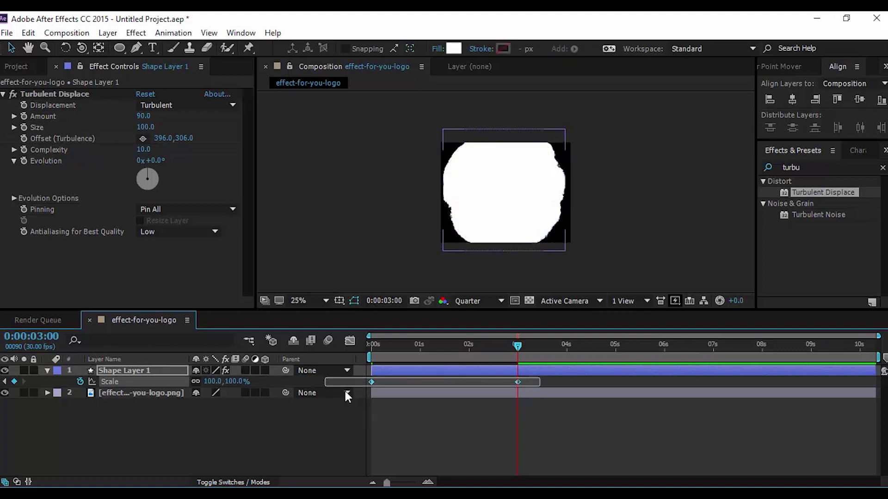
Apply Easy Ease to the Scale keyframes and strengthen the ease in the speed graph.
right_click(372, 382)
mouse_move(448, 378)
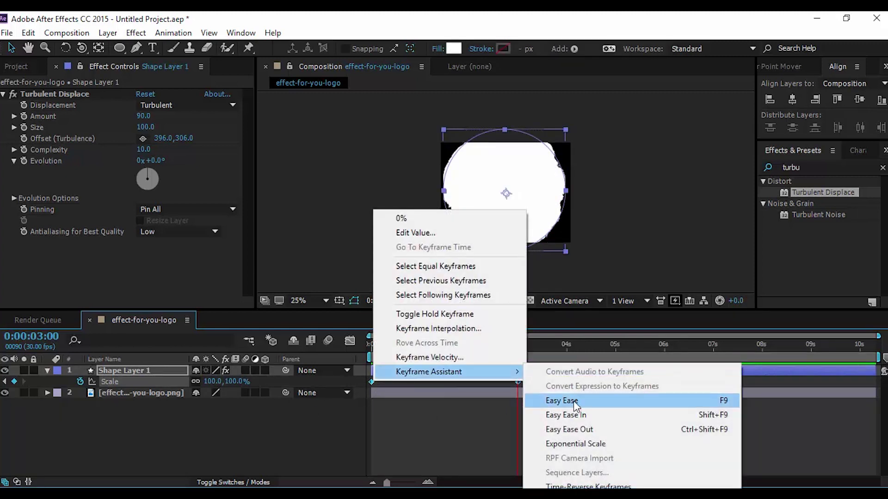
click(596, 399)
click(349, 341)
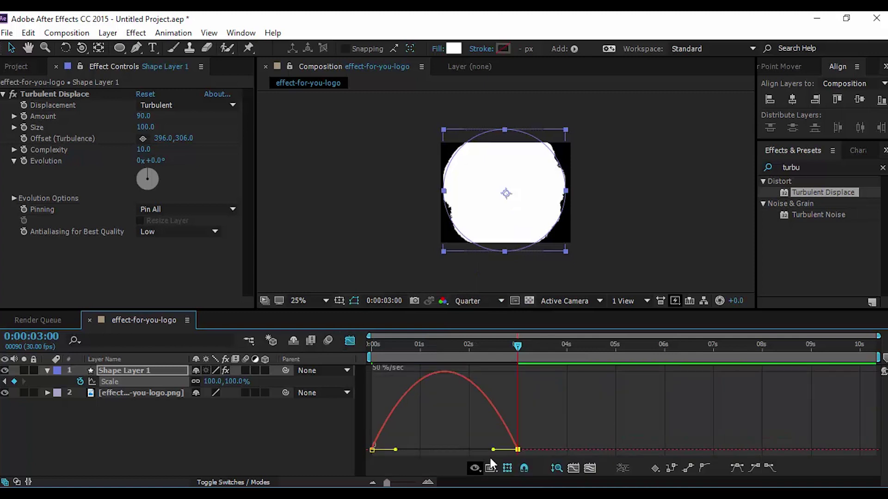
drag(492, 450, 442, 447)
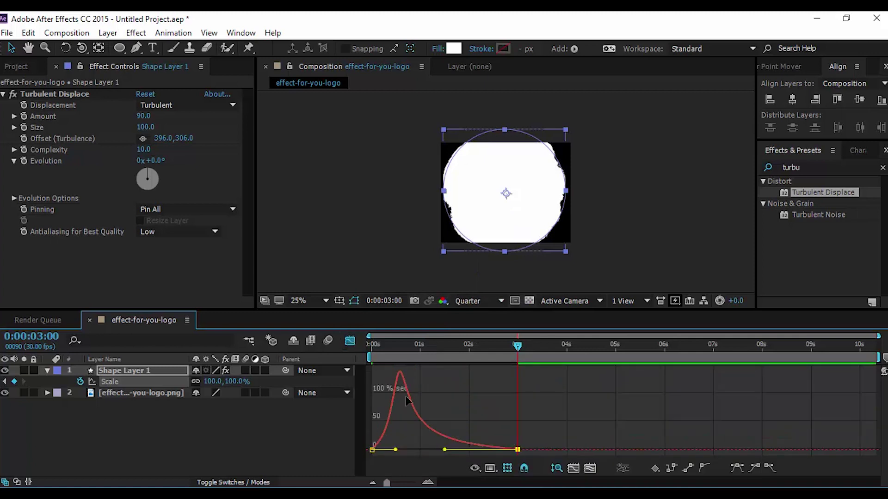
click(351, 340)
click(329, 435)
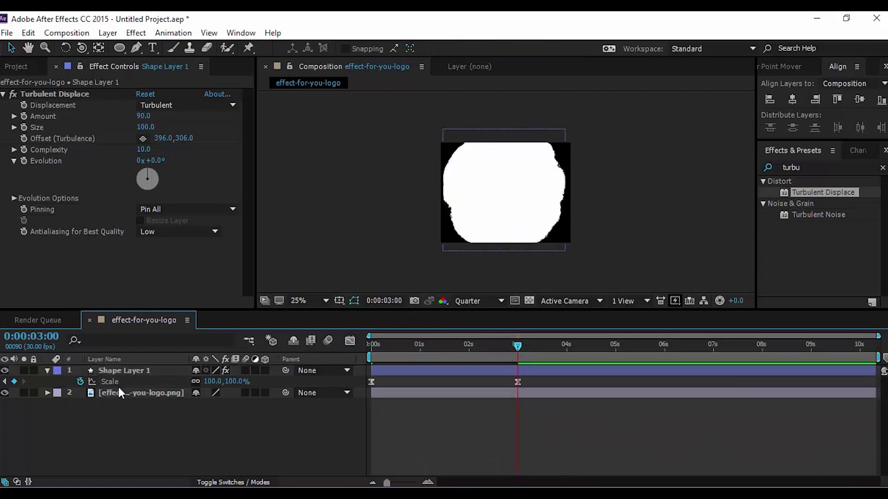
click(47, 370)
click(140, 382)
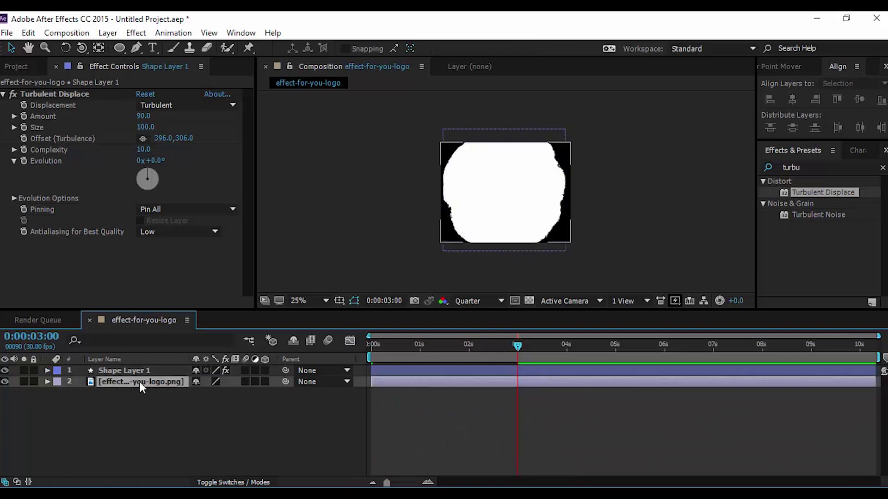
Set the logo layer's track matte to Alpha Matte "Shape Layer 1" and preview the reveal.
click(226, 482)
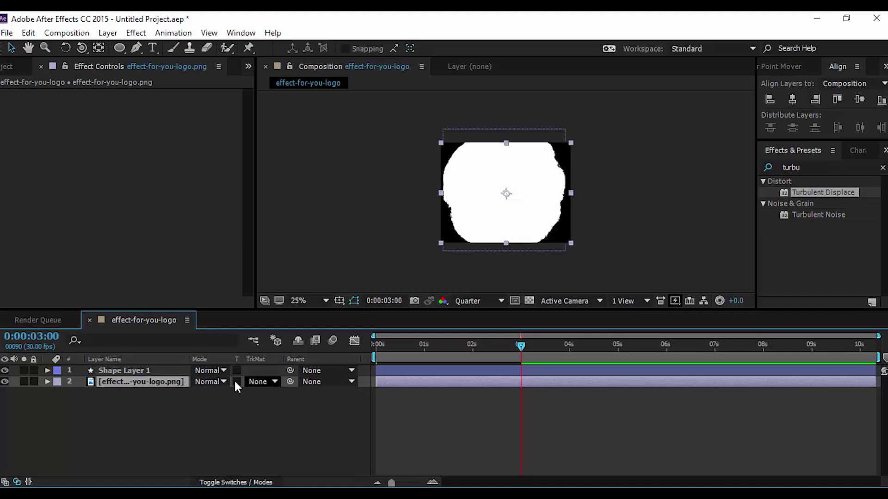
click(275, 383)
click(295, 416)
drag(431, 350, 481, 348)
click(223, 412)
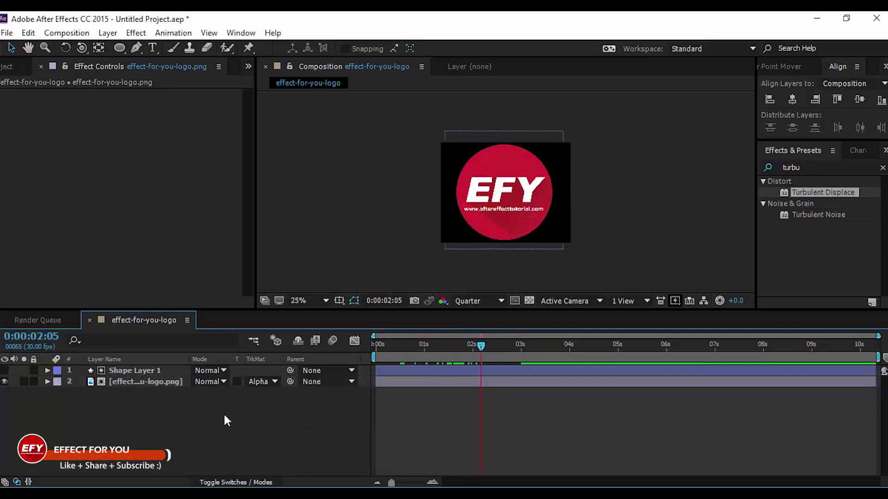
Return to the Project panel and begin a new composition.
click(5, 67)
click(84, 257)
click(39, 303)
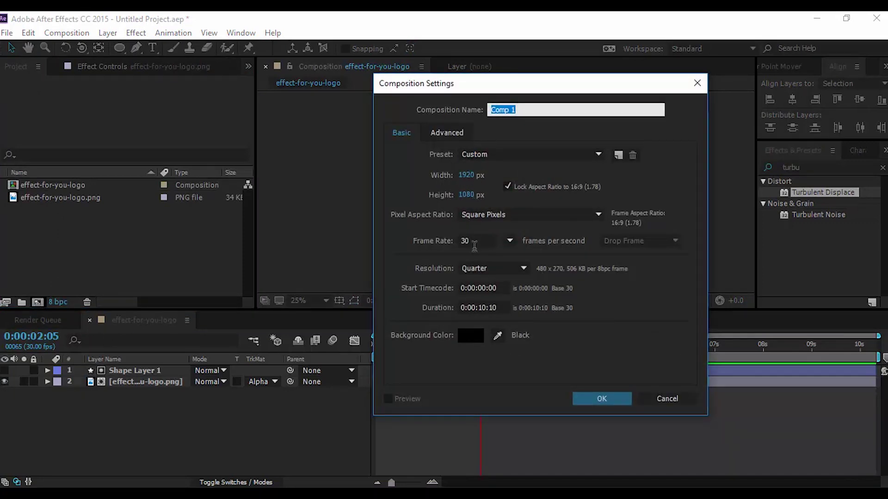
Create Comp 1 and add a full-frame light grey solid, White Solid 1.
click(608, 404)
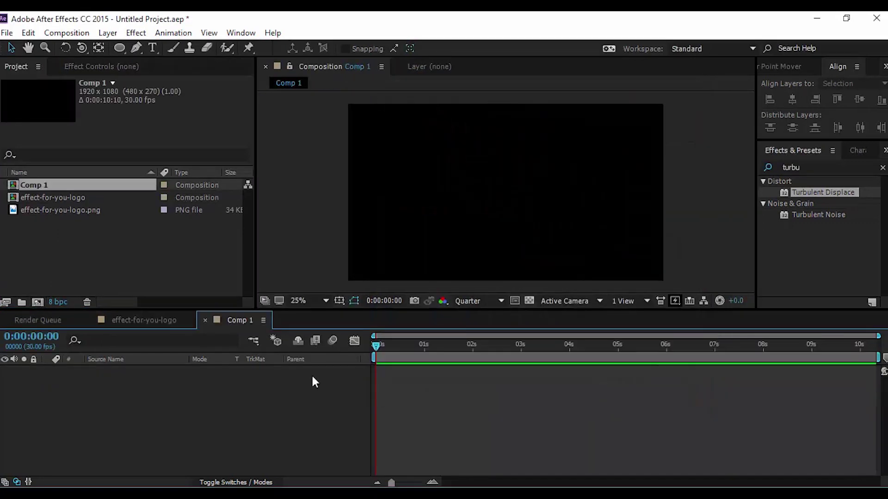
right_click(224, 390)
mouse_move(323, 263)
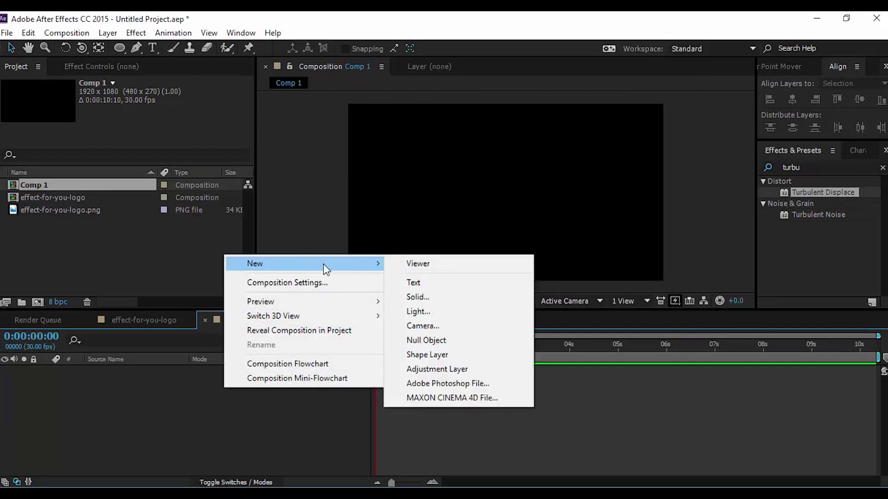
click(428, 296)
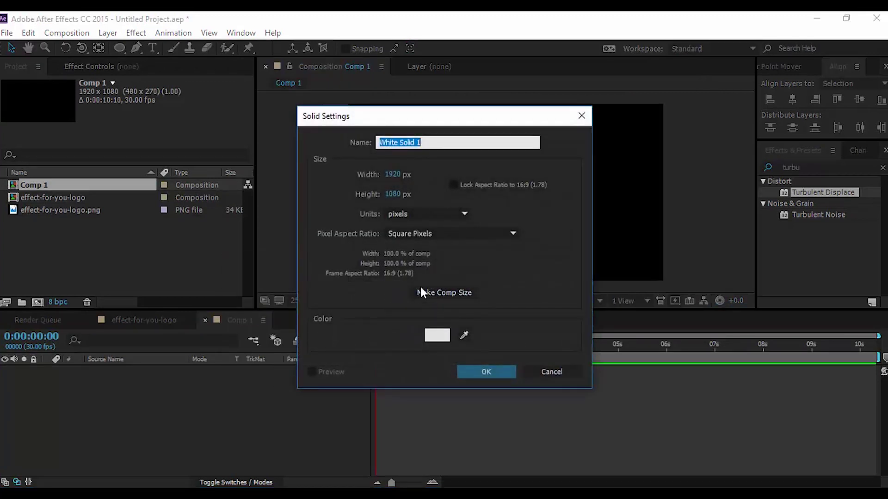
click(426, 337)
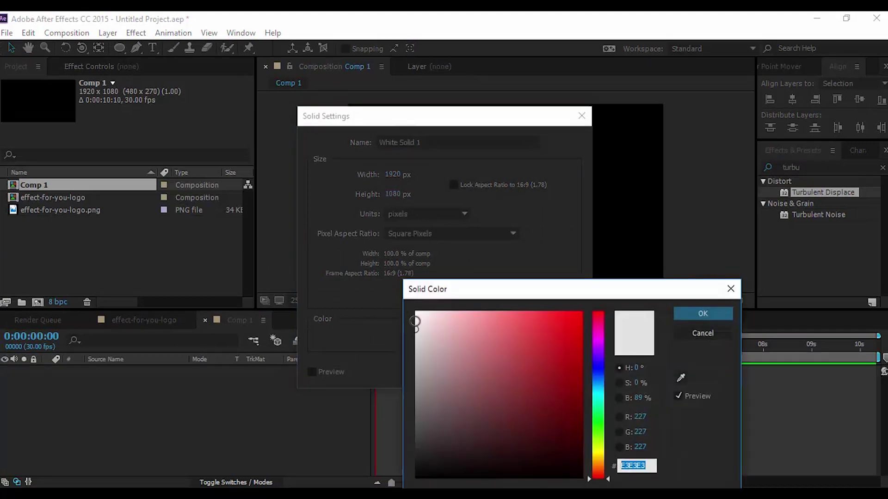
click(414, 324)
click(701, 315)
click(481, 368)
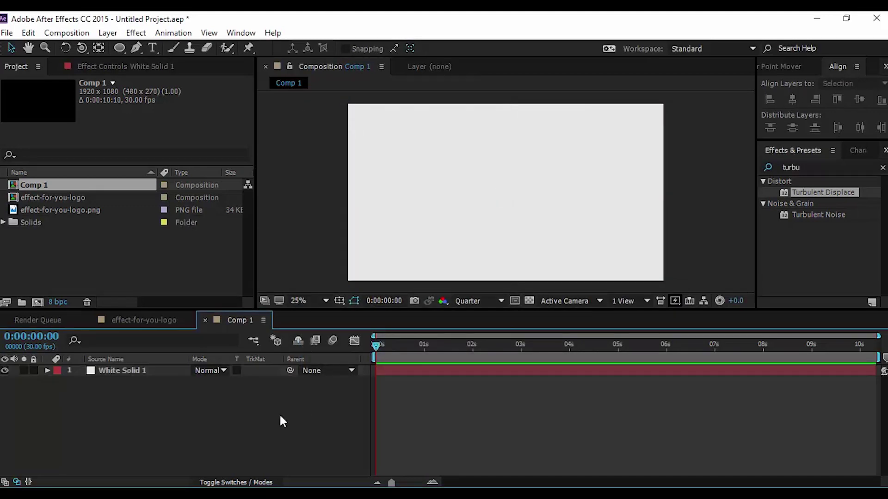
click(127, 267)
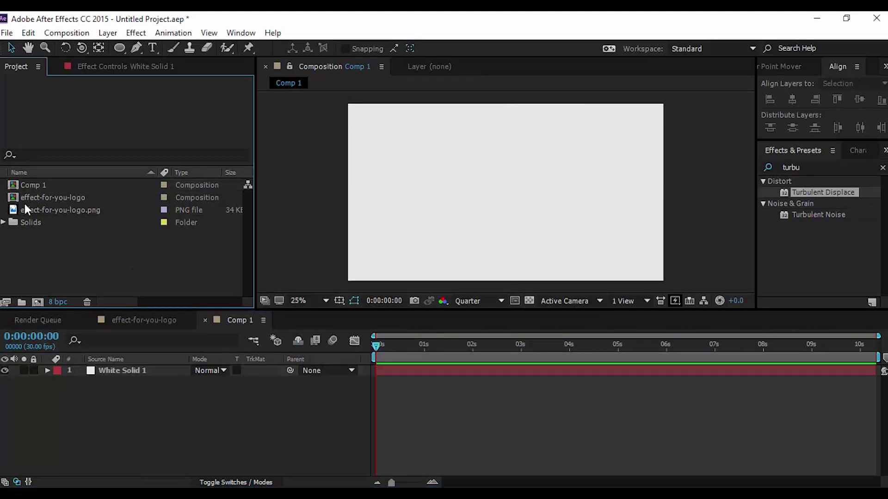
Add effect-for-you-logo to Comp 1, duplicate it, and rename the top copy 'logo'.
click(68, 197)
drag(16, 198, 115, 366)
click(157, 420)
click(142, 371)
key(ctrl+d)
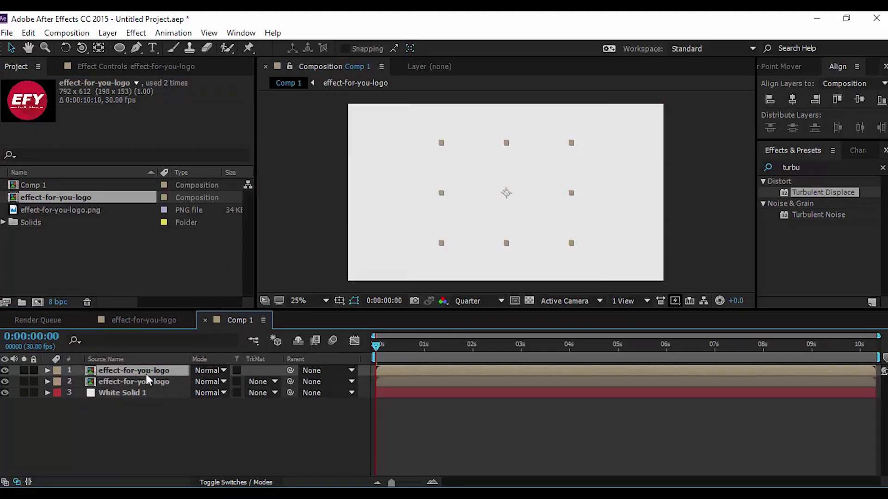
key(Return)
text(logo)
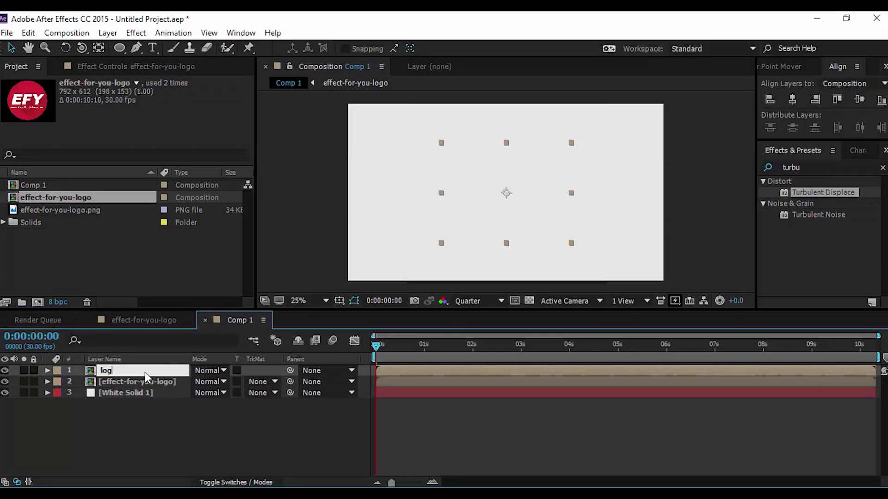
click(152, 429)
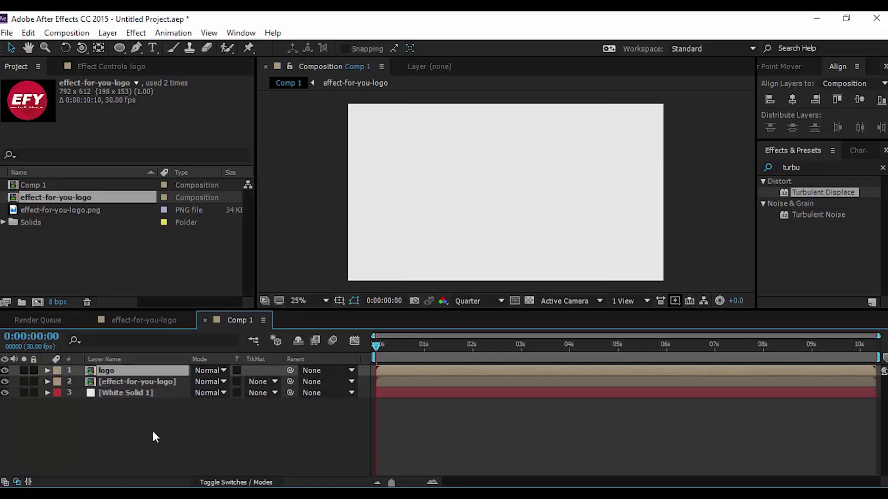
Enable 3D Layer on both logo layers.
click(155, 381)
shift+click(125, 369)
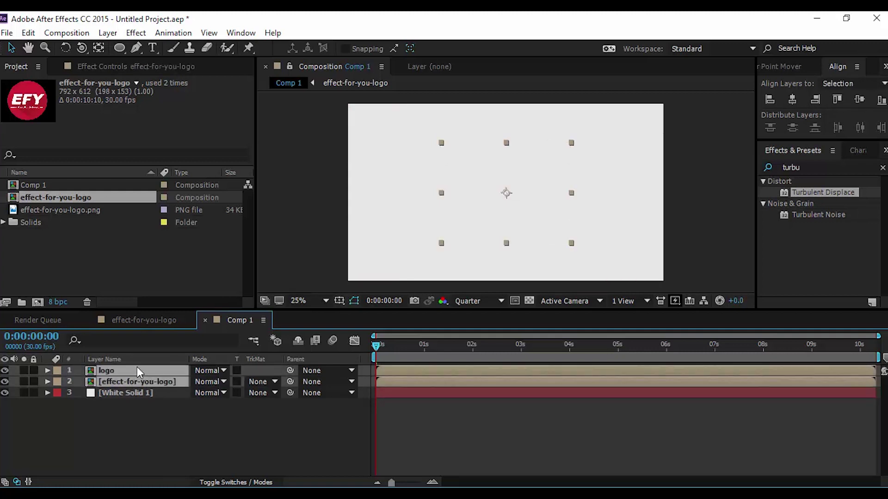
click(236, 482)
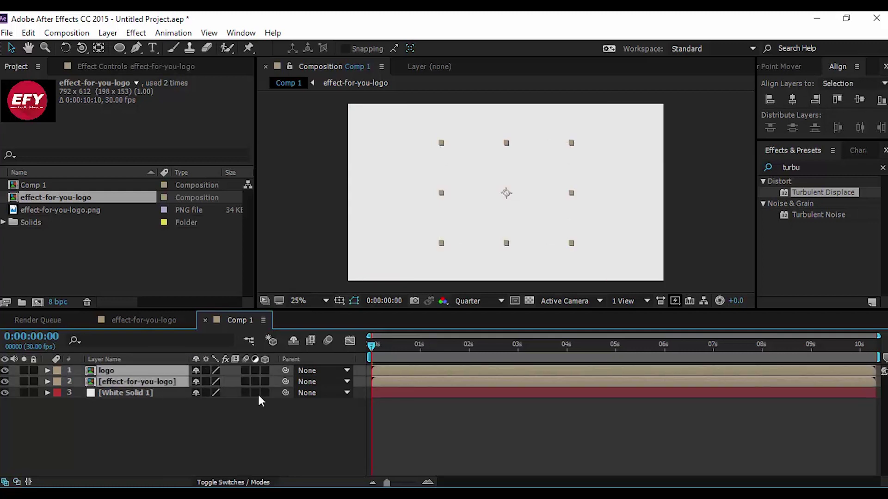
click(265, 369)
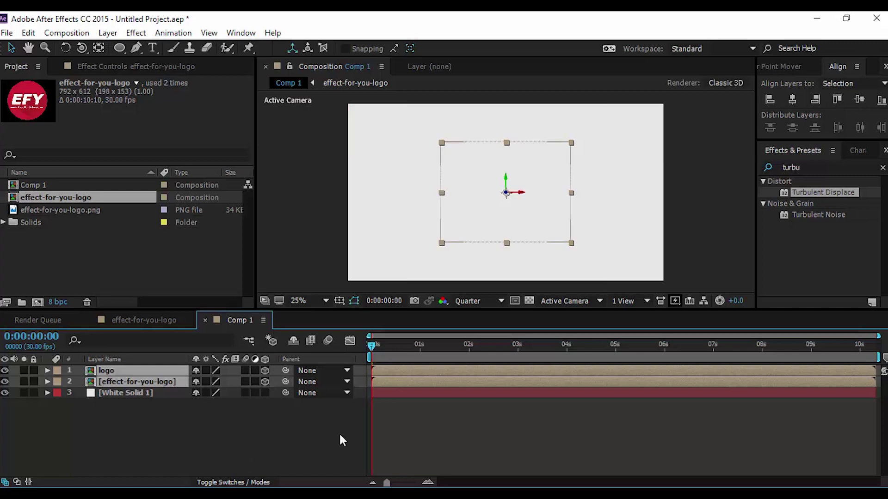
click(309, 432)
Add a new solid layer named 'particular'.
right_click(309, 432)
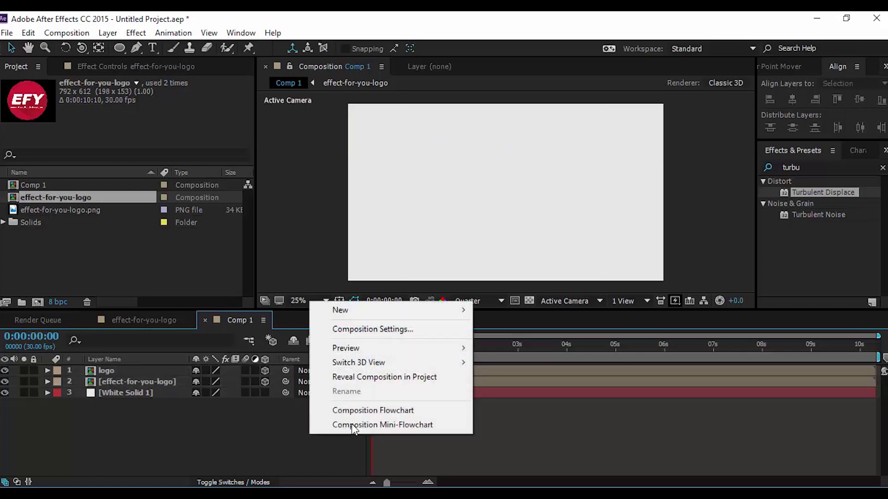
mouse_move(376, 310)
click(485, 344)
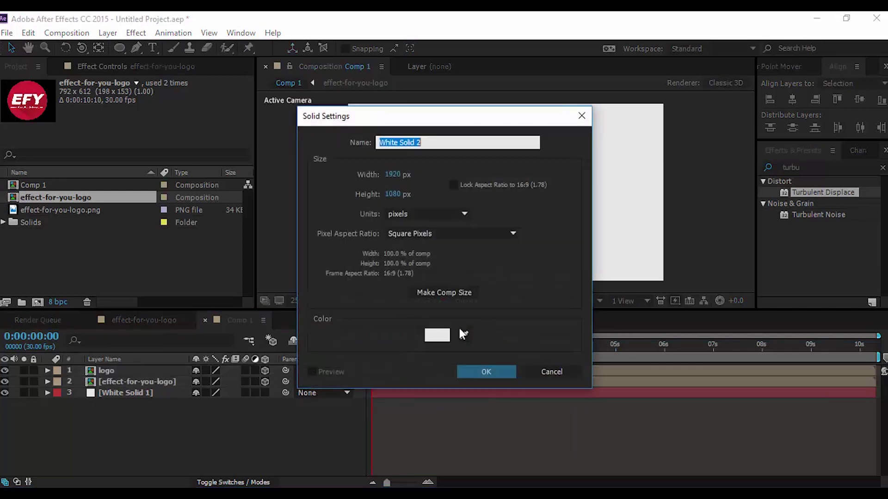
text(particular)
click(479, 373)
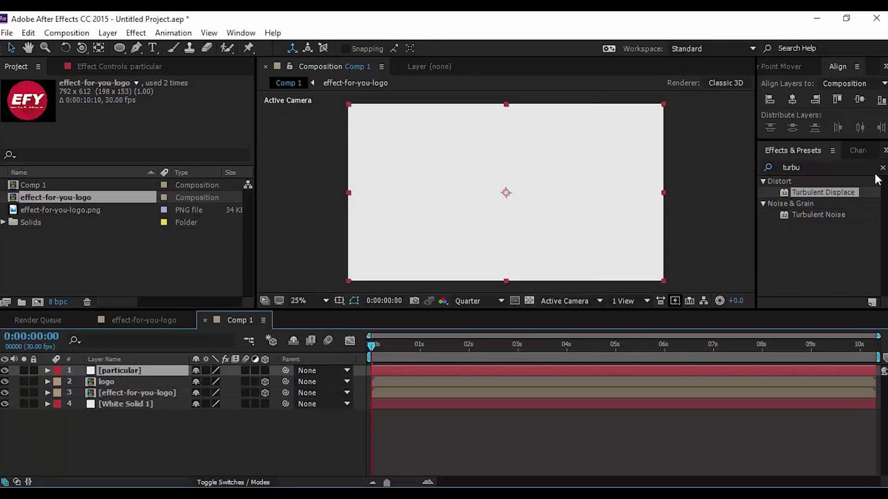
Apply Trapcode Particular to the particular layer and expand Emitter (Master).
click(882, 167)
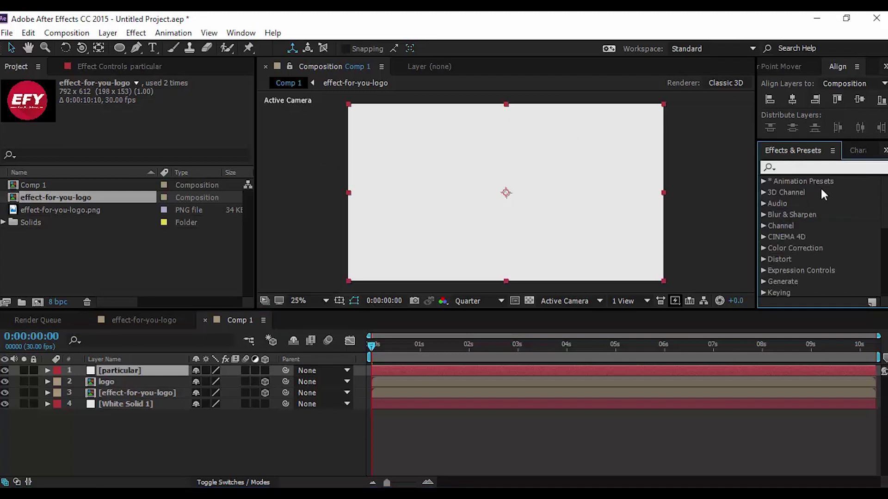
text(part)
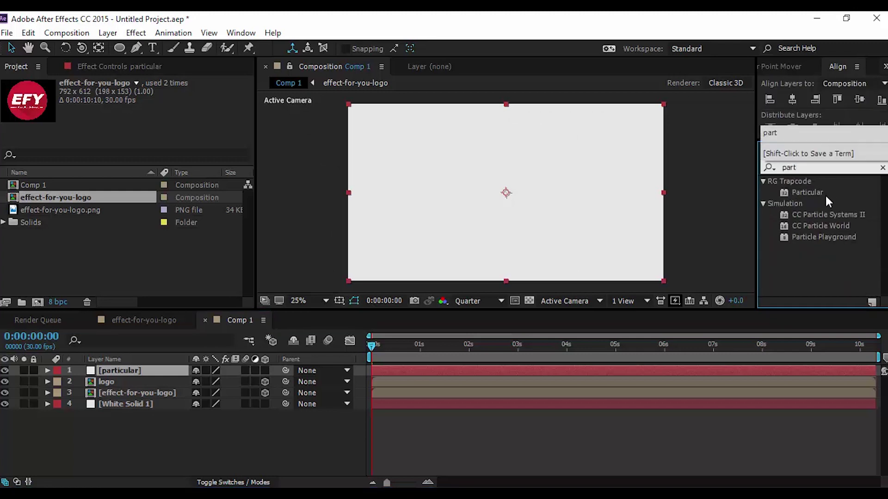
drag(814, 193, 518, 200)
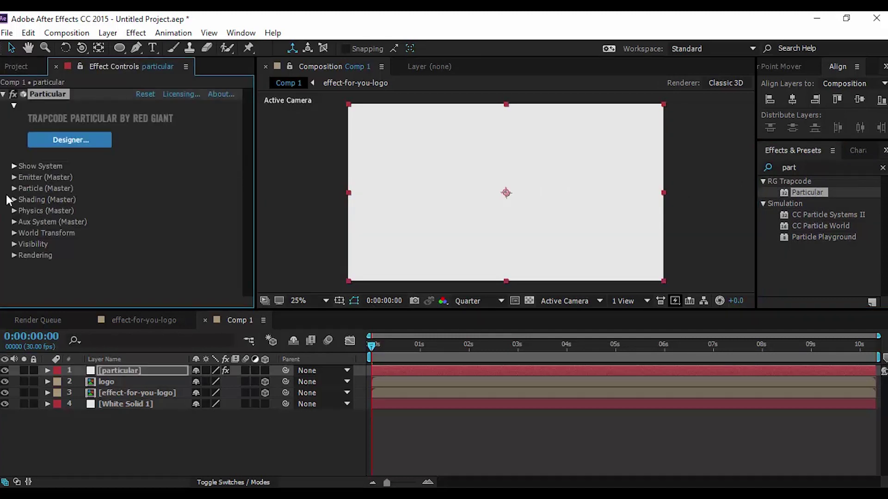
click(14, 178)
scroll(14, 178, down, 3)
scroll(61, 206, up, 3)
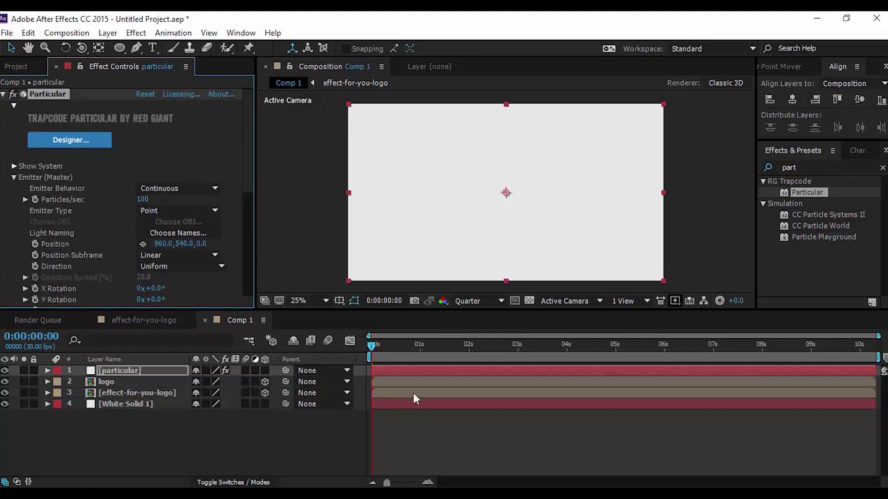
Keyframe Particles/sec at 0 at 0 s, 80000 at 3 s, and 0 at 4 s.
click(371, 346)
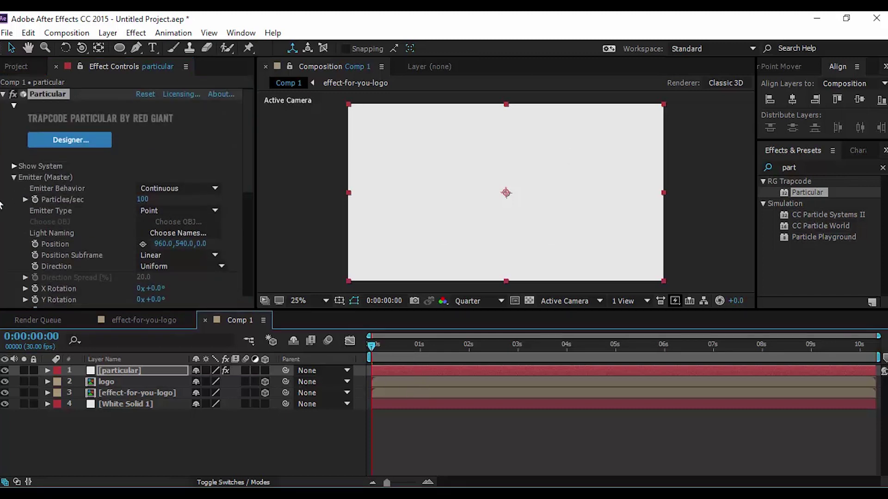
click(35, 200)
click(145, 199)
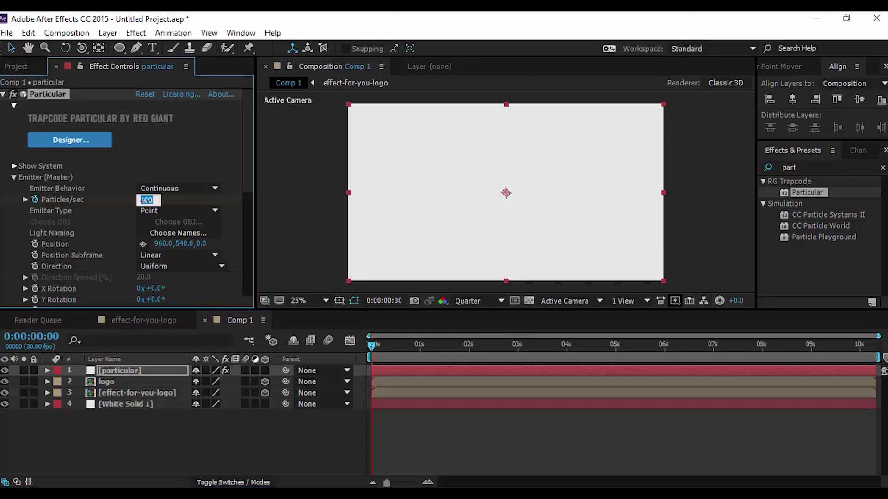
key(Return)
click(518, 345)
click(139, 201)
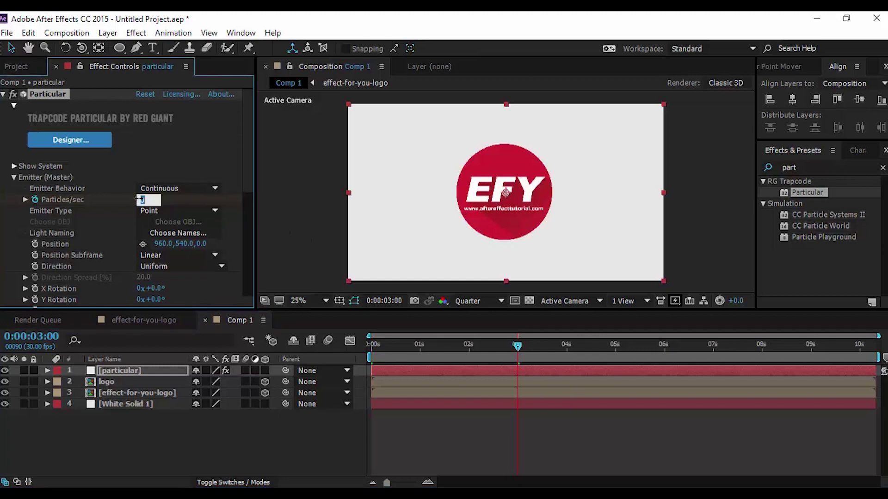
text(80000)
key(Return)
click(567, 345)
click(148, 199)
text(0)
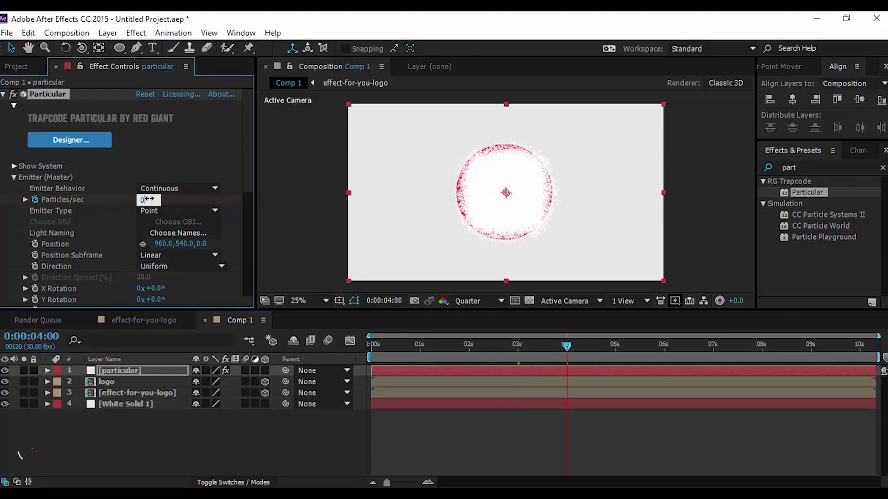
key(Return)
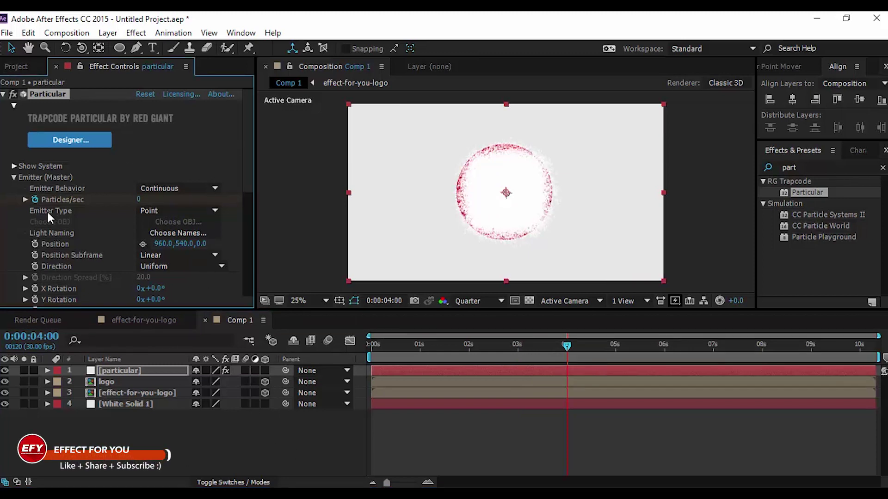
Set Particular's Layer Emitter to the logo layer and choose a Layer Sampling mode.
click(181, 213)
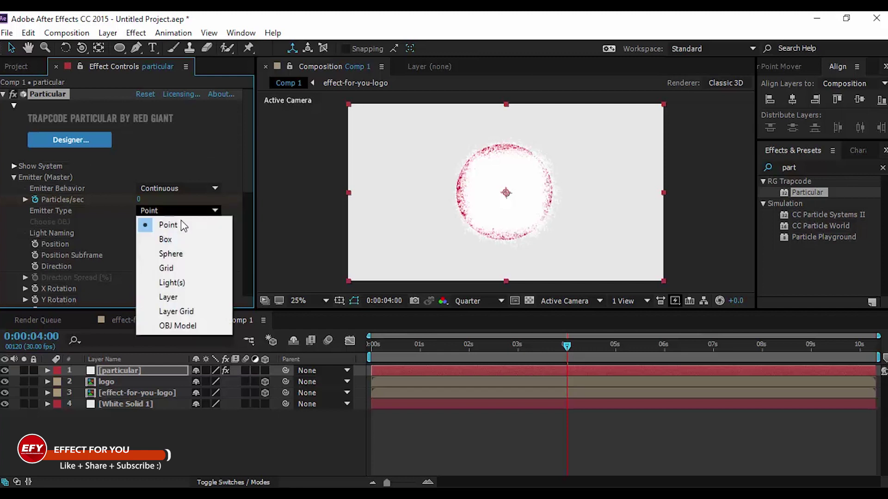
key(Escape)
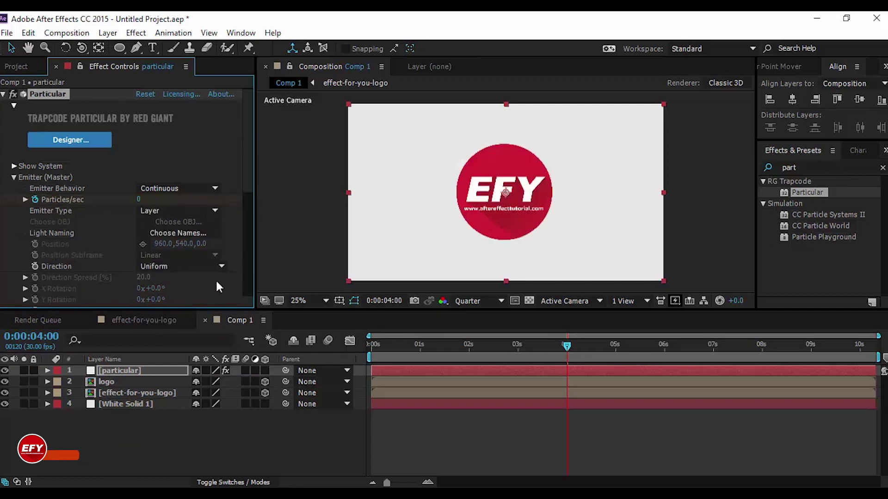
drag(252, 166, 257, 253)
click(26, 207)
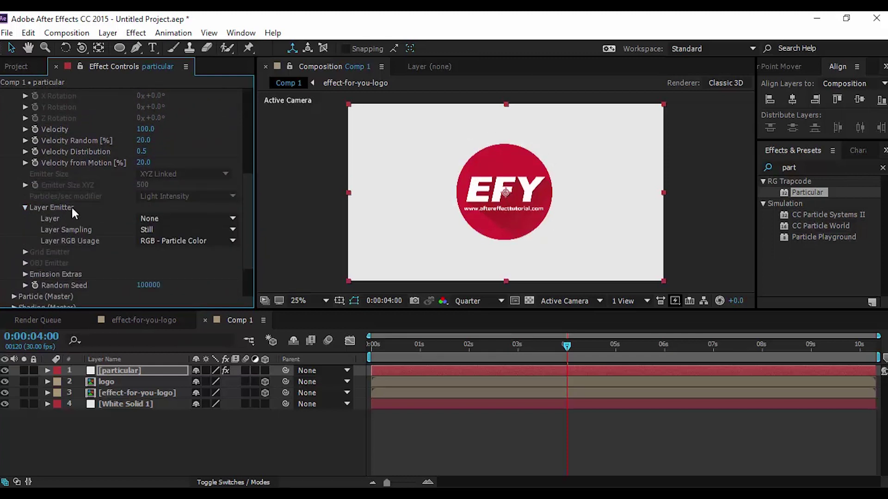
click(149, 218)
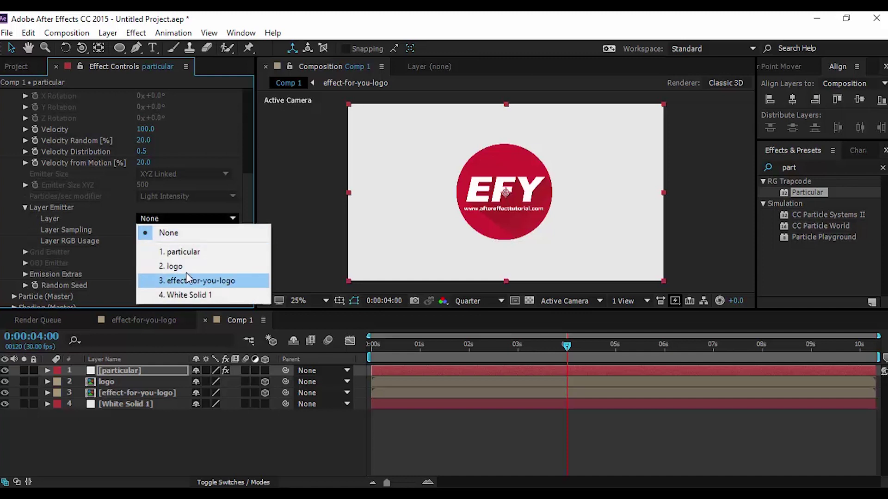
click(175, 272)
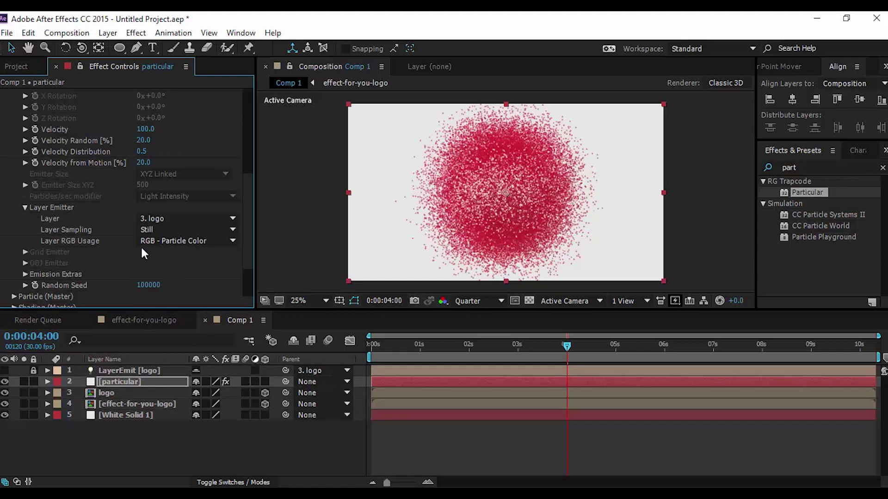
click(165, 230)
click(218, 241)
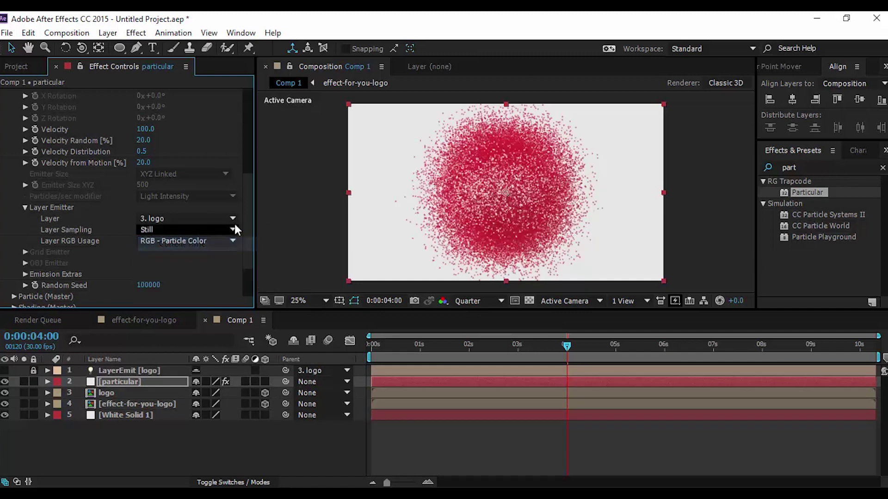
drag(250, 195, 250, 168)
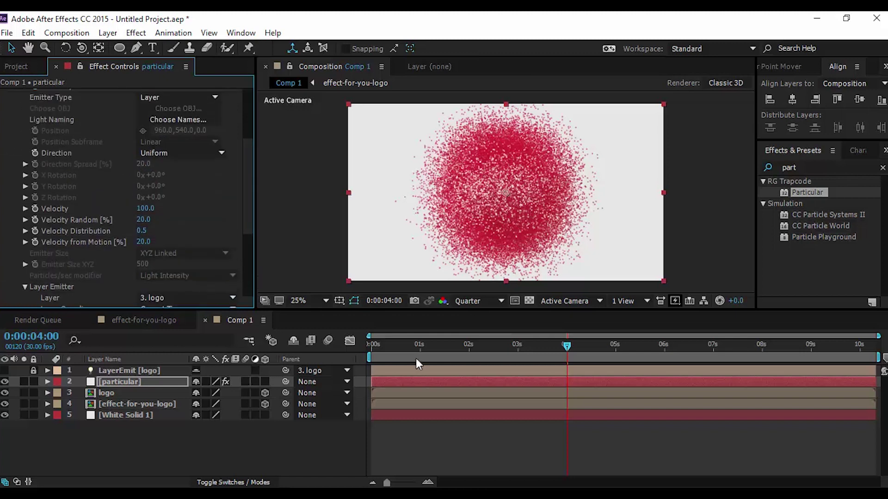
Keyframe particle Velocity at -200 at 0:00 and at 0 around 4:01.
drag(407, 343, 358, 346)
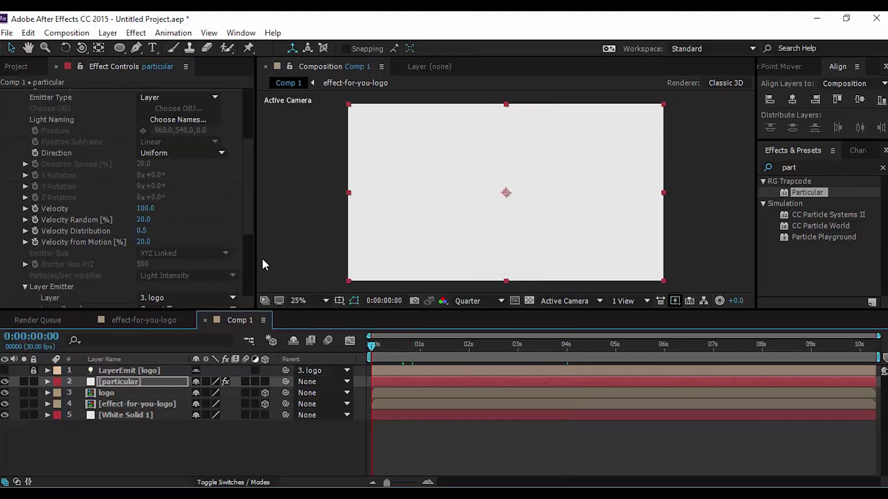
click(35, 210)
click(147, 208)
text(-200)
key(Return)
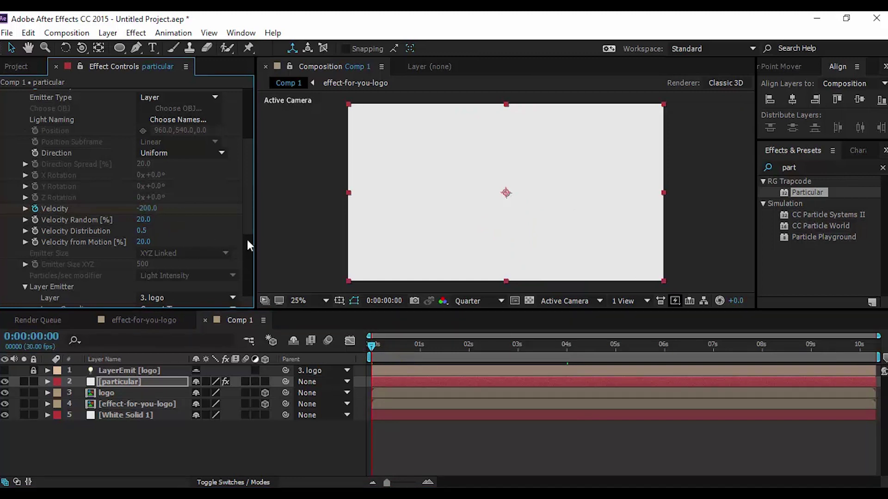
drag(565, 345, 567, 345)
click(146, 208)
text(0)
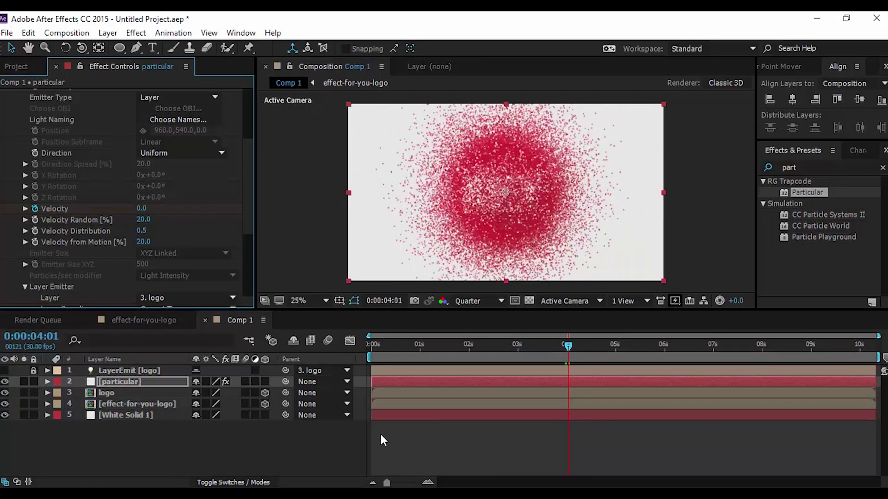
click(328, 440)
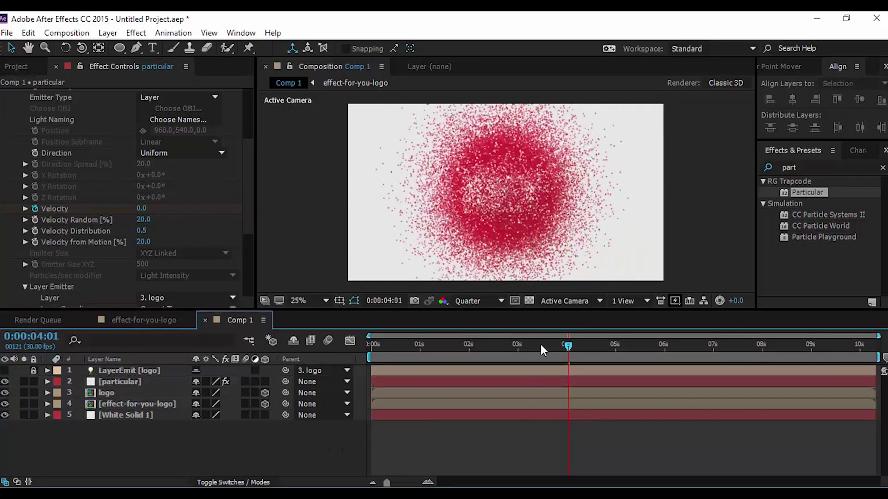
drag(544, 350, 324, 283)
scroll(5, 196, up, 3)
scroll(4, 196, up, 2)
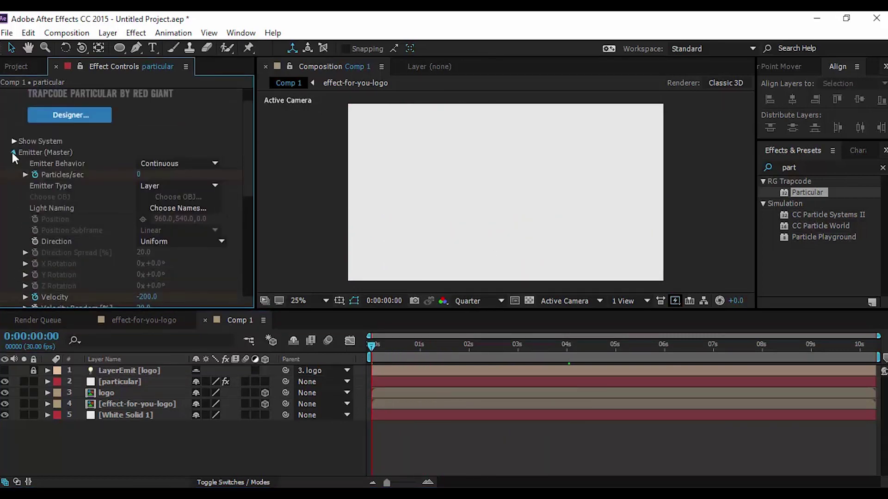
In Particle (Master), set Life to 2 seconds and Sphere Feather to 10.
click(12, 152)
click(13, 188)
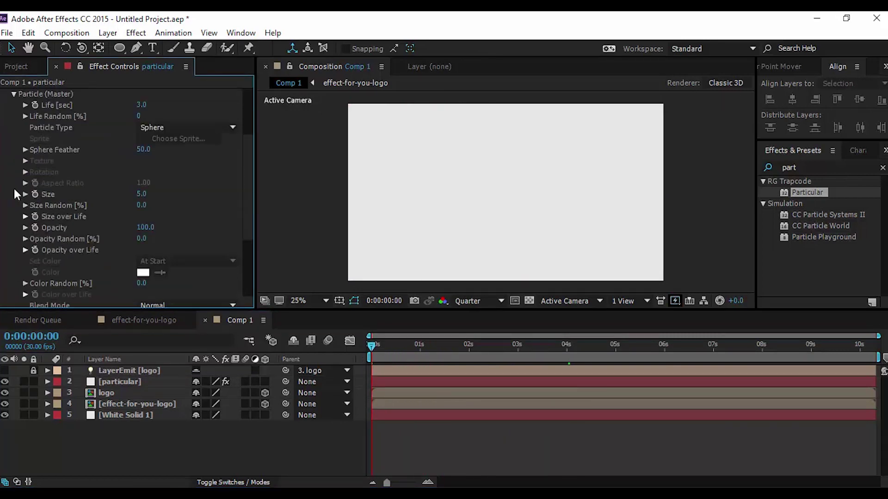
click(141, 105)
text(2)
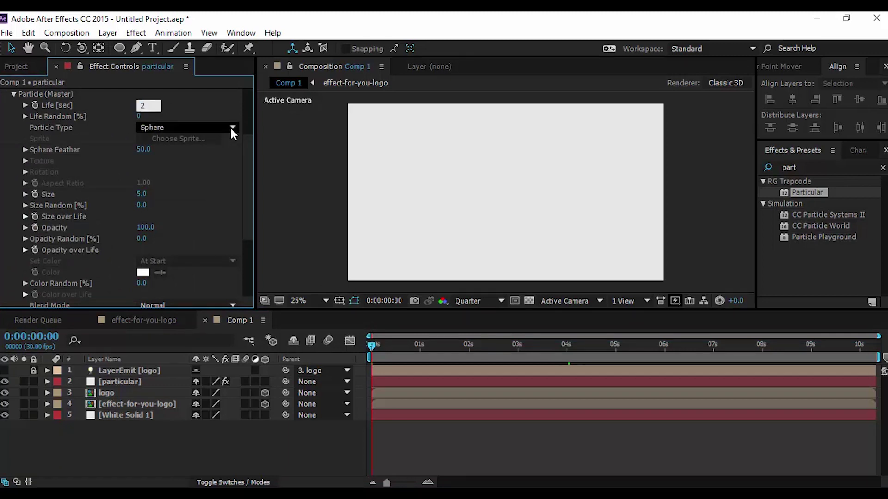
key(Return)
click(143, 149)
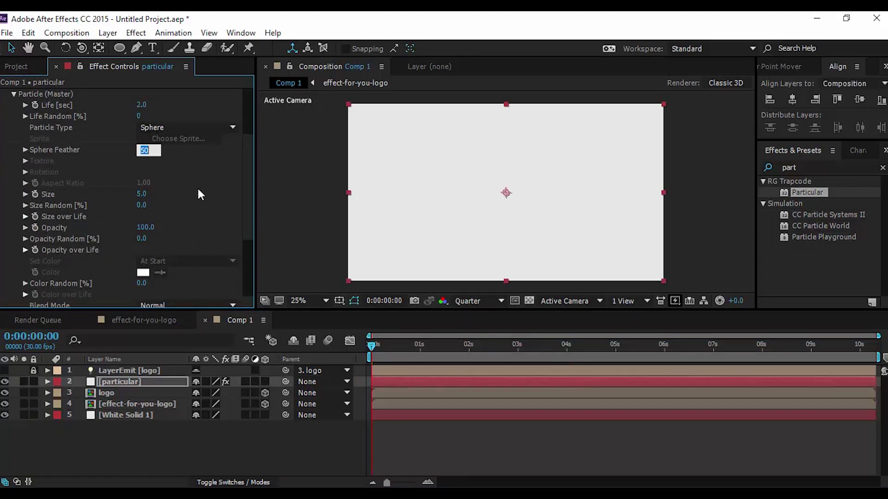
text(10)
key(Return)
Raise Size Random to 100% and preview the particles at about one second.
scroll(252, 194, down, 3)
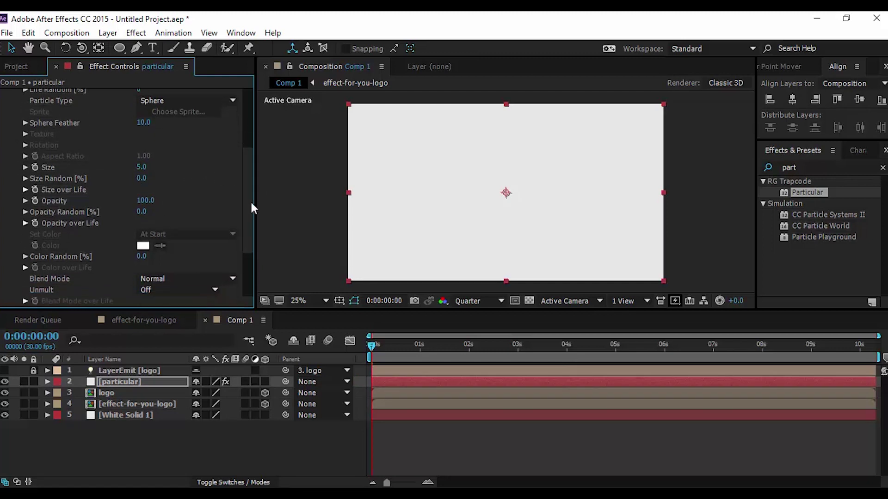
drag(143, 181, 410, 183)
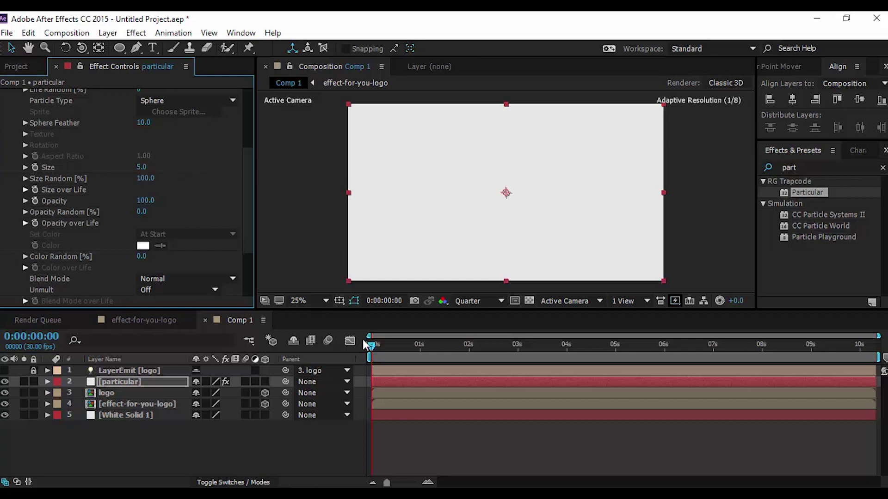
click(424, 348)
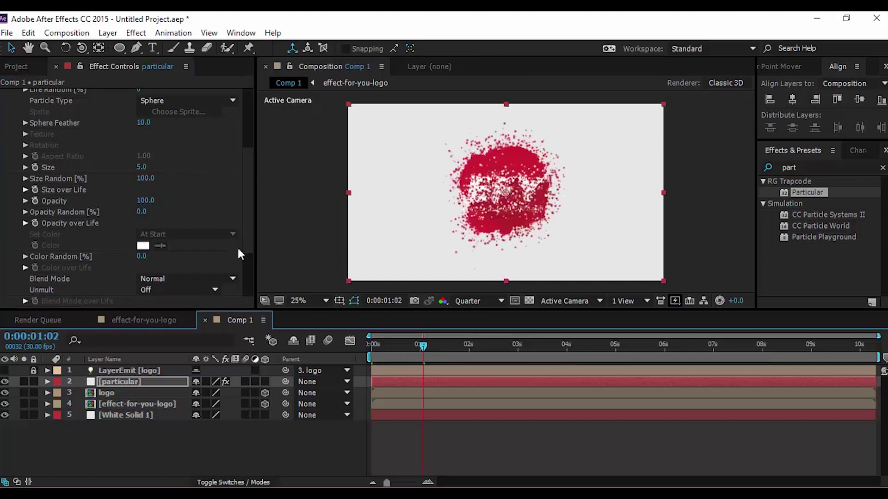
drag(249, 223, 143, 152)
Turn on Shadowlet for Main and Shadowlet for Aux in Shading (Master).
click(14, 140)
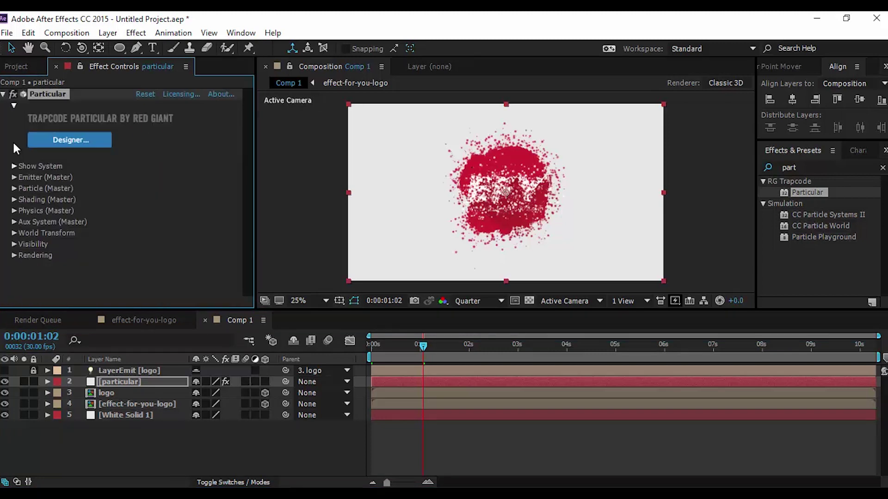
click(14, 200)
scroll(44, 223, down, 2)
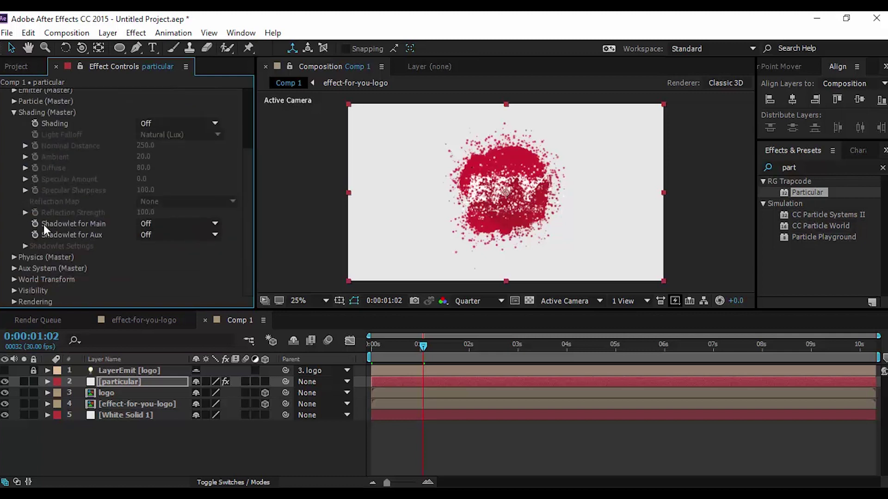
click(166, 223)
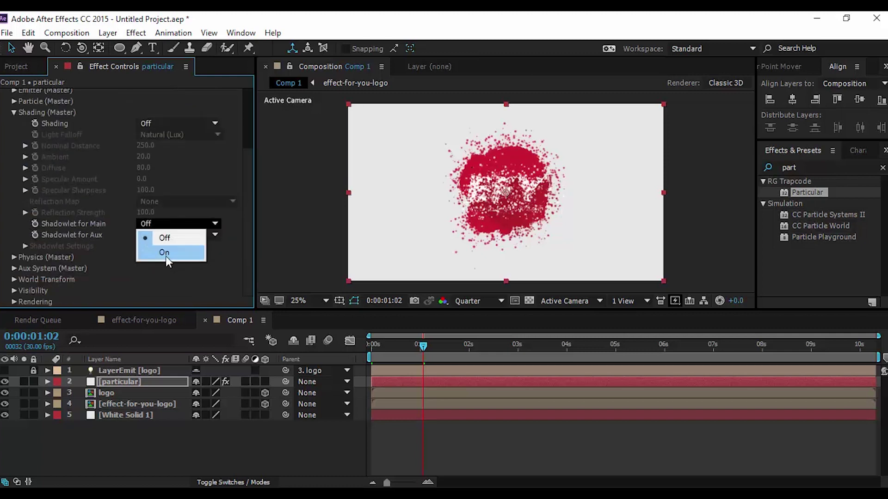
click(162, 251)
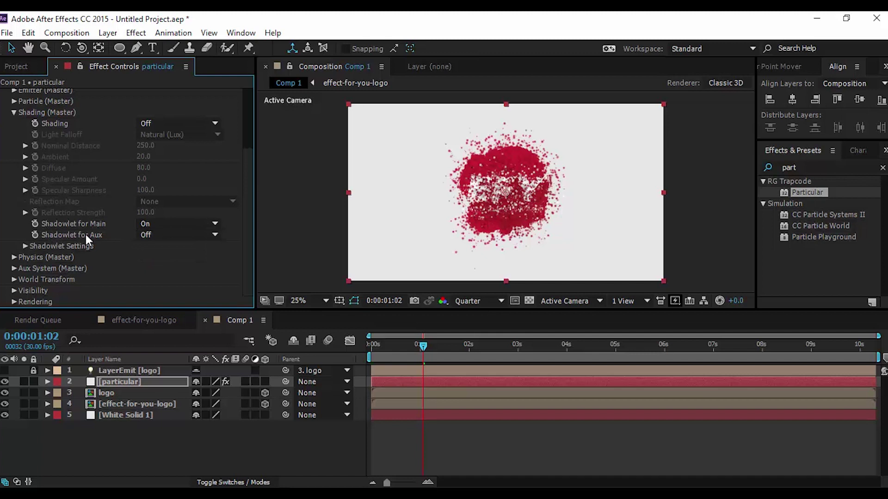
click(143, 235)
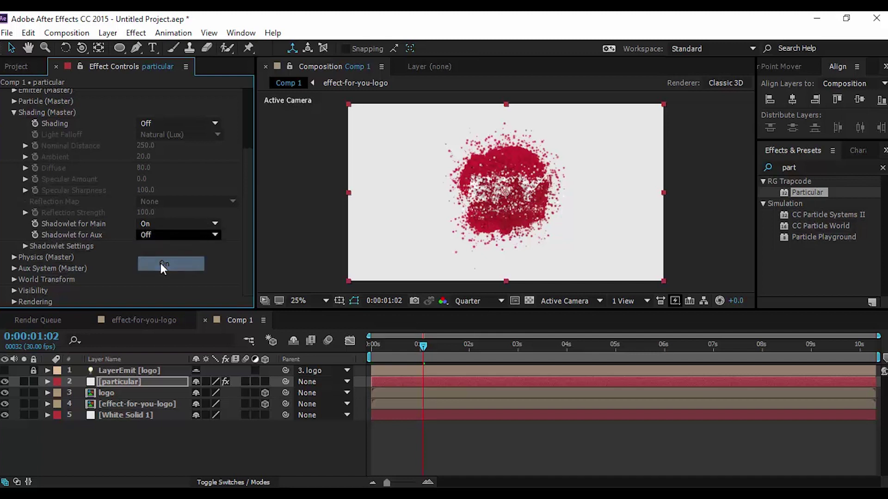
click(162, 265)
click(13, 112)
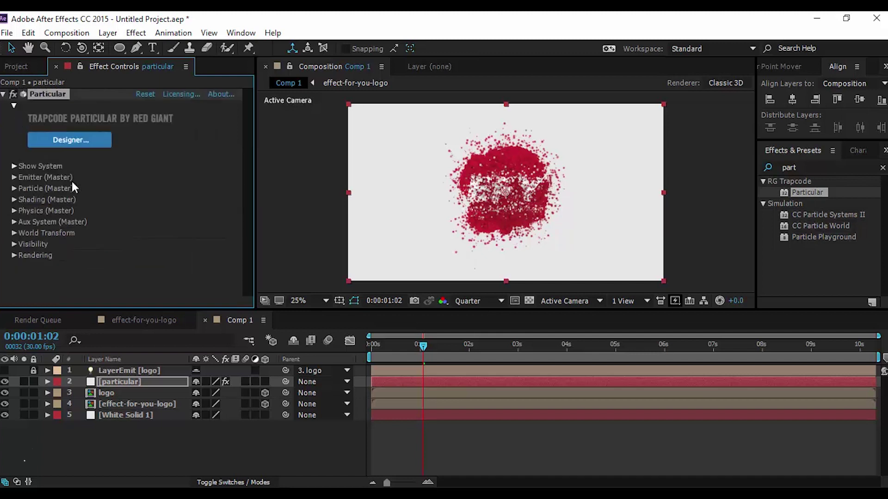
Set the Physics Air Turbulence Field's Affect Size to 100.
click(14, 211)
scroll(234, 222, down, 1)
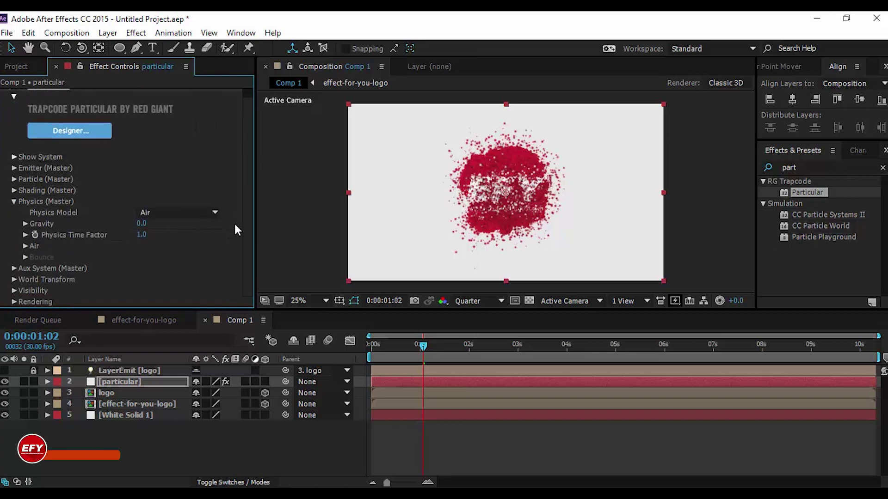
click(25, 246)
scroll(122, 229, down, 5)
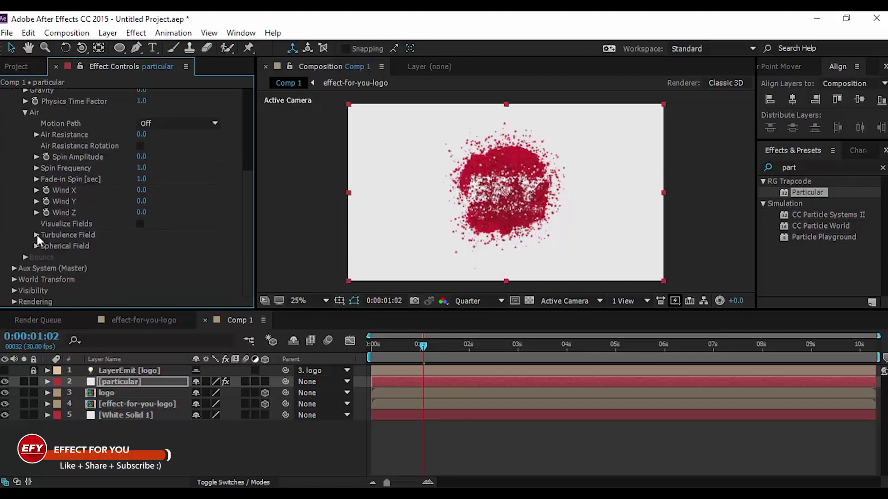
click(37, 235)
scroll(44, 229, down, 4)
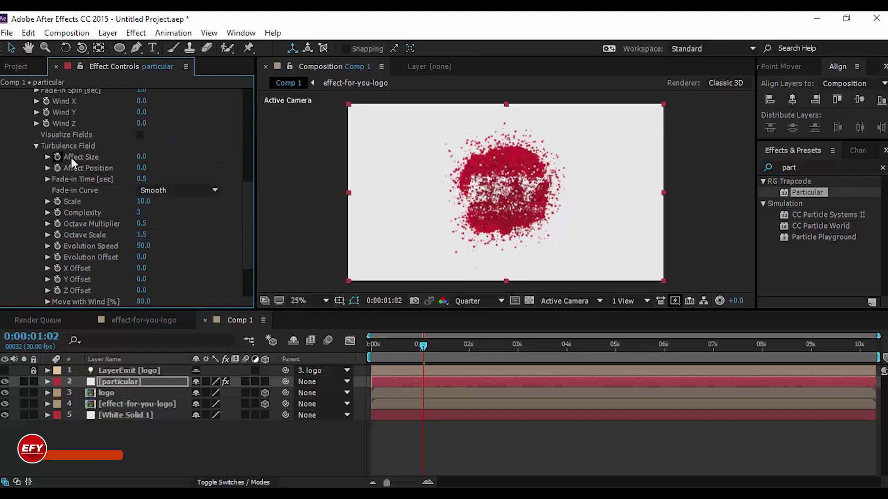
click(142, 157)
text(100)
key(Return)
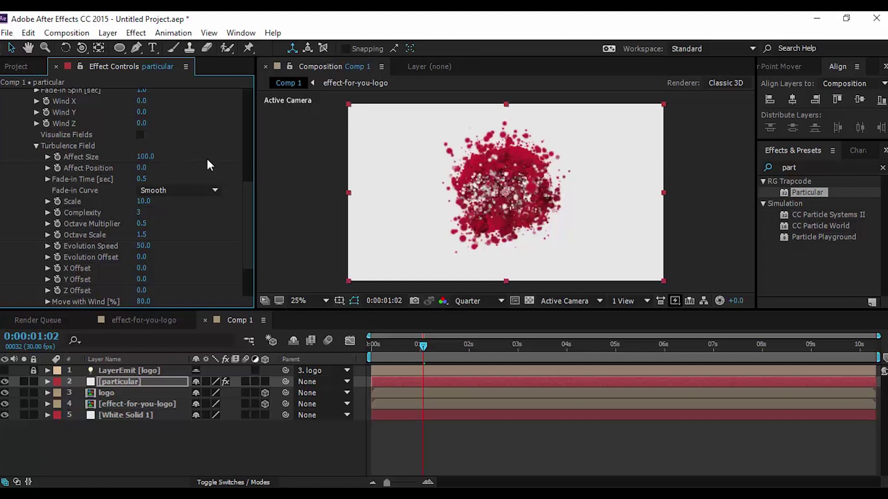
Set turbulence Affect Position to -100 and collapse the Physics settings.
click(141, 170)
text(-100)
key(Return)
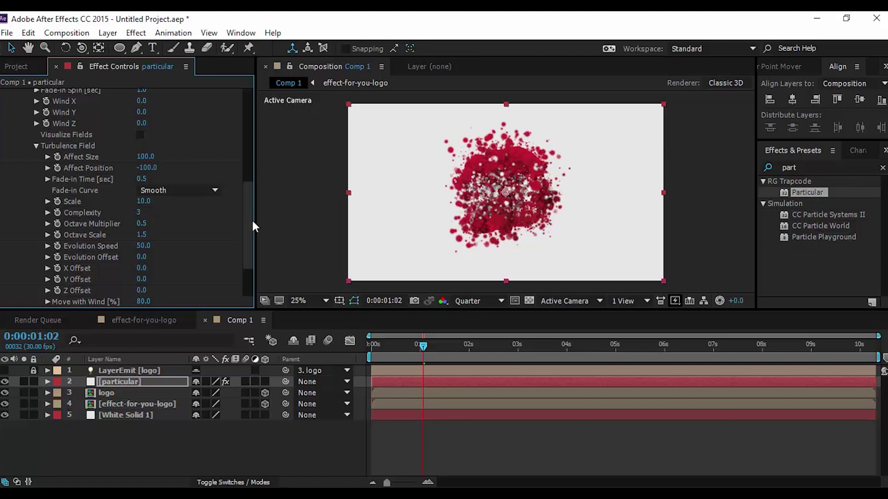
scroll(247, 205, up, 2)
click(35, 160)
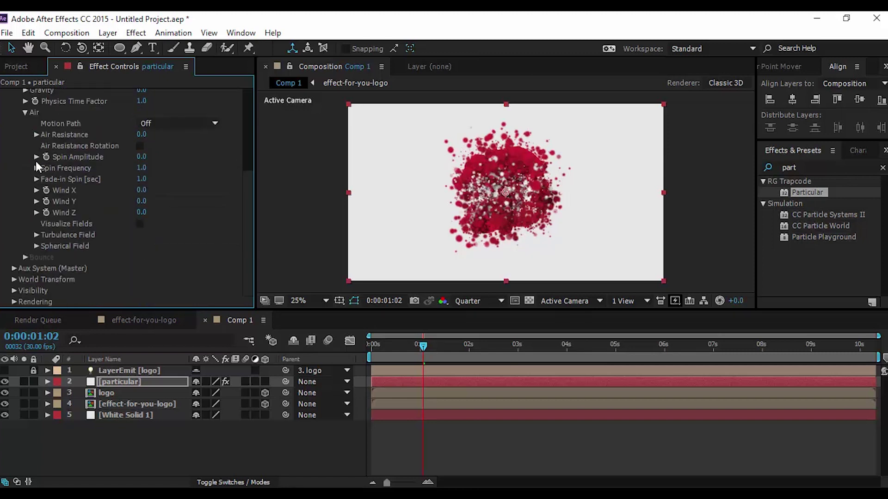
click(25, 112)
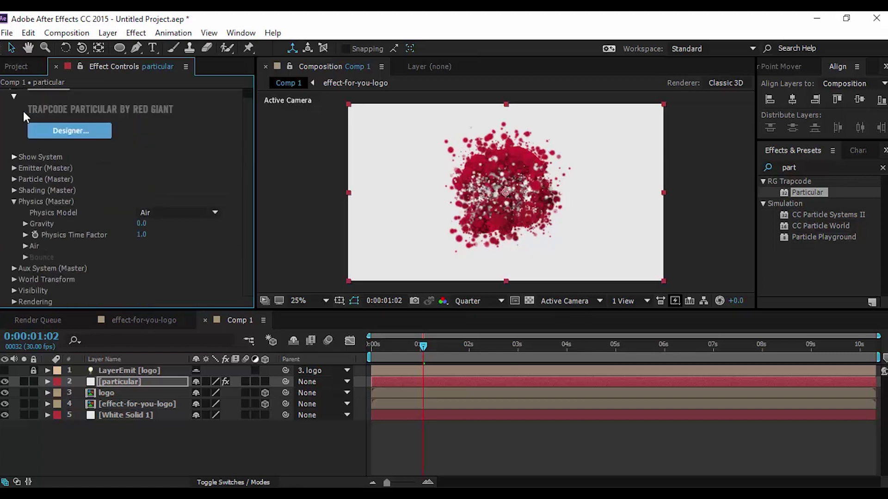
click(14, 201)
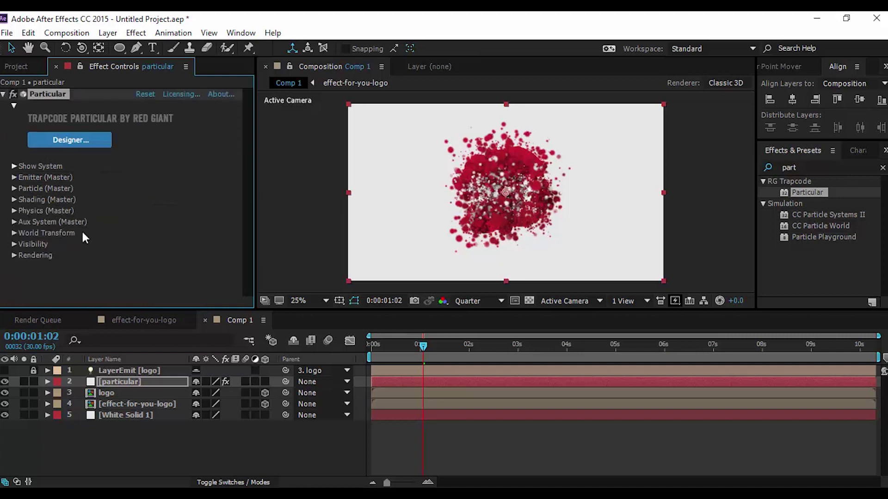
Keyframe World Transform X Rotation W from -250° at 0:00 to 0° at four seconds.
click(13, 232)
scroll(164, 240, down, 1)
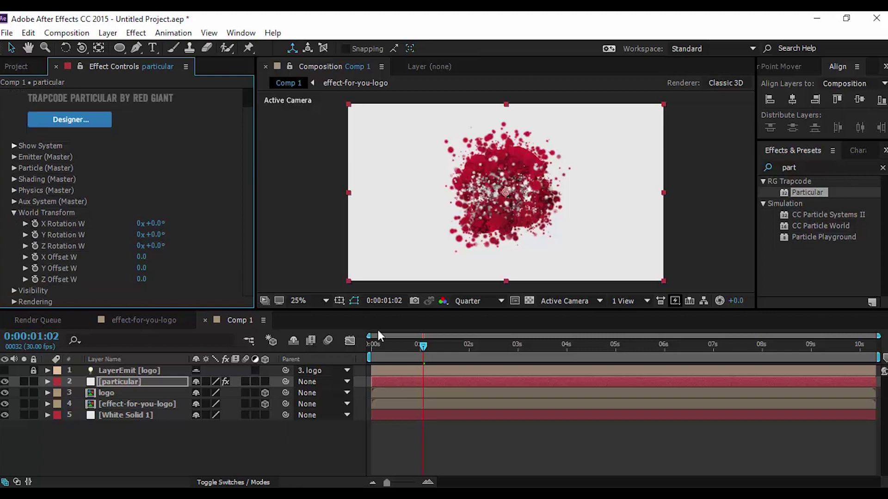
drag(421, 345, 365, 346)
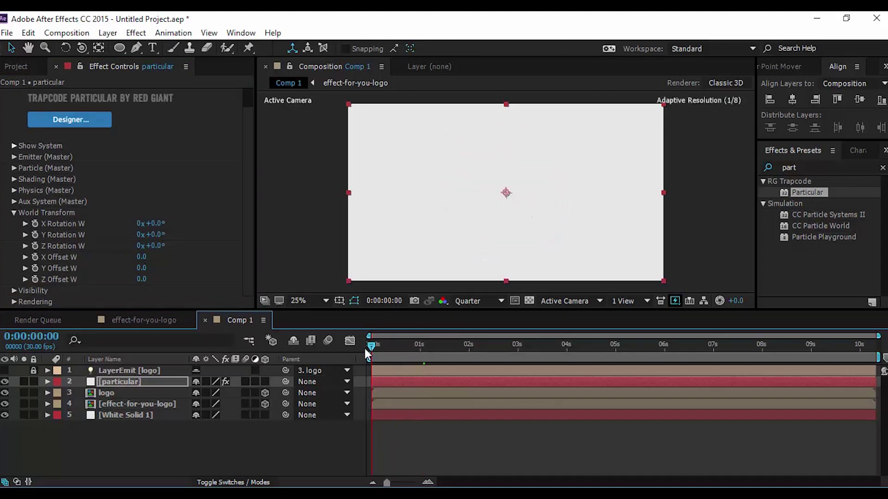
click(35, 223)
click(151, 224)
text(-250)
key(Return)
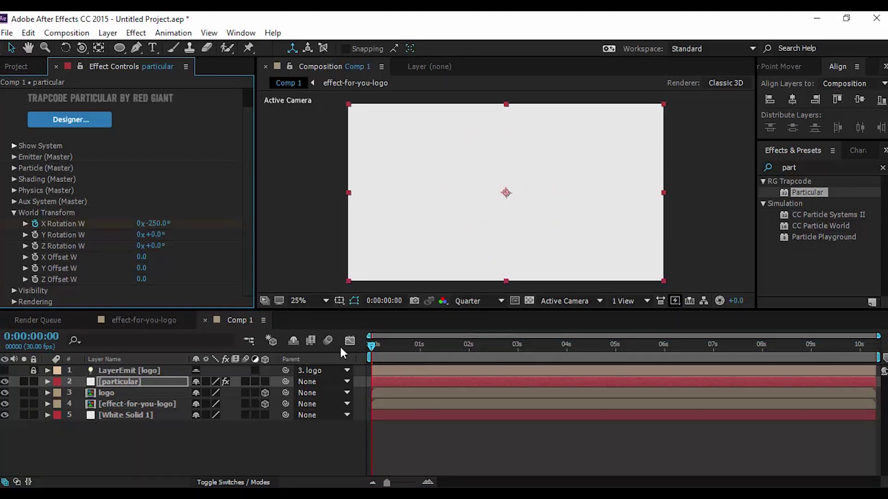
click(567, 351)
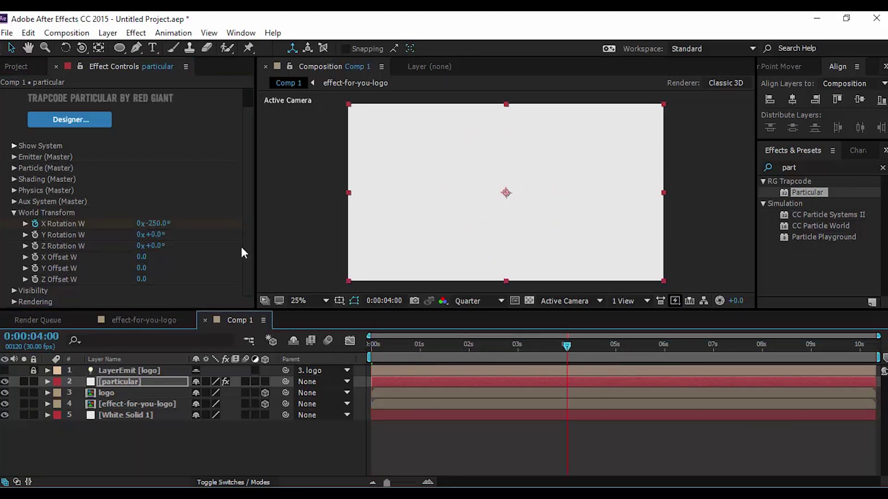
click(160, 225)
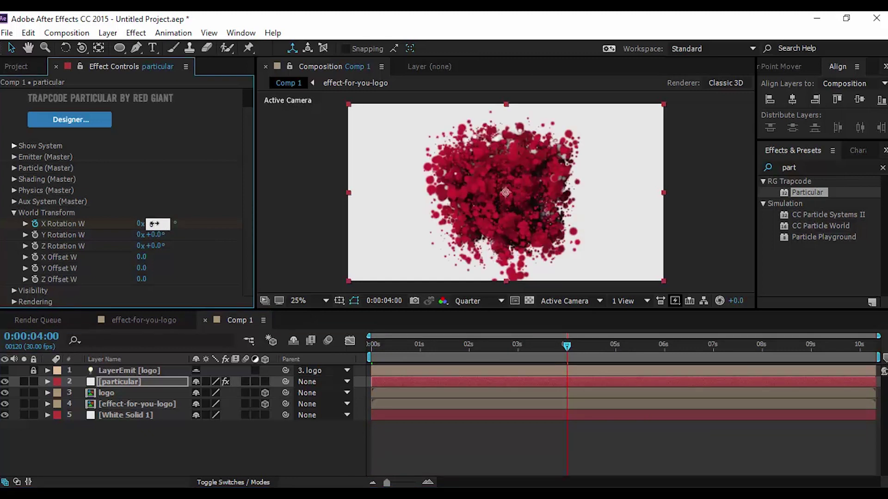
text(0)
key(Return)
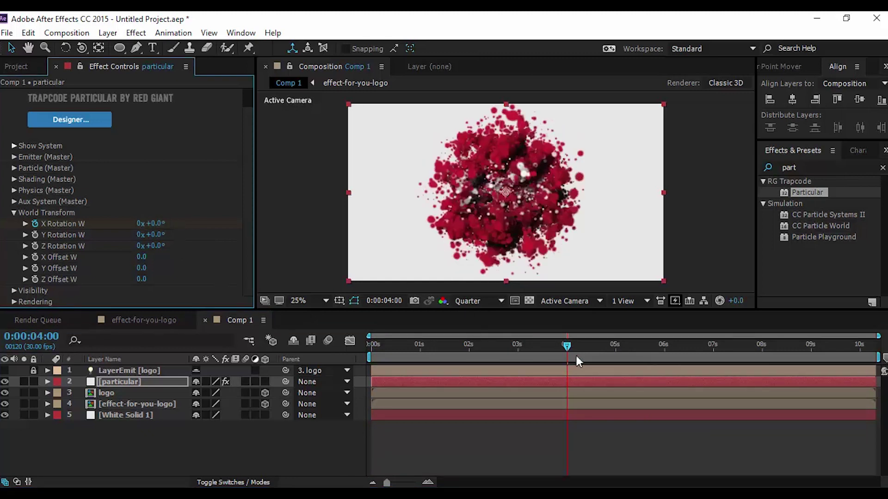
Keyframe Z Offset W from -3500 at the start to 0 at four seconds.
drag(567, 346, 350, 347)
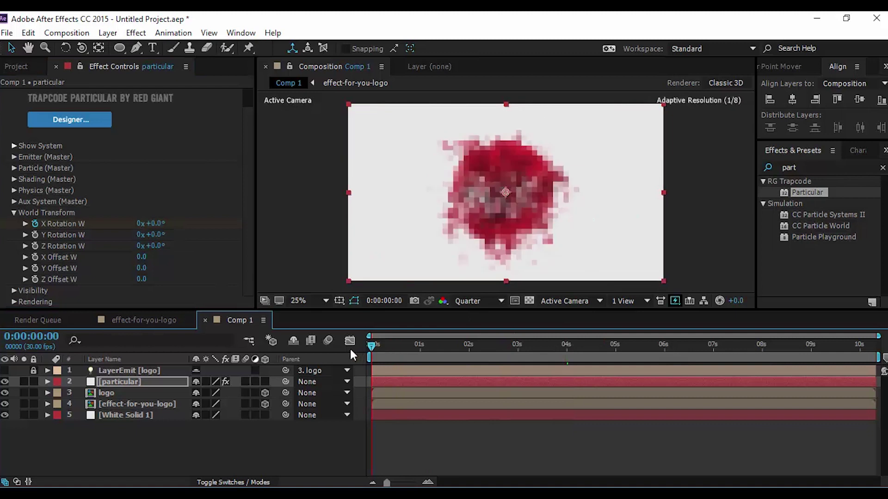
click(35, 279)
click(141, 280)
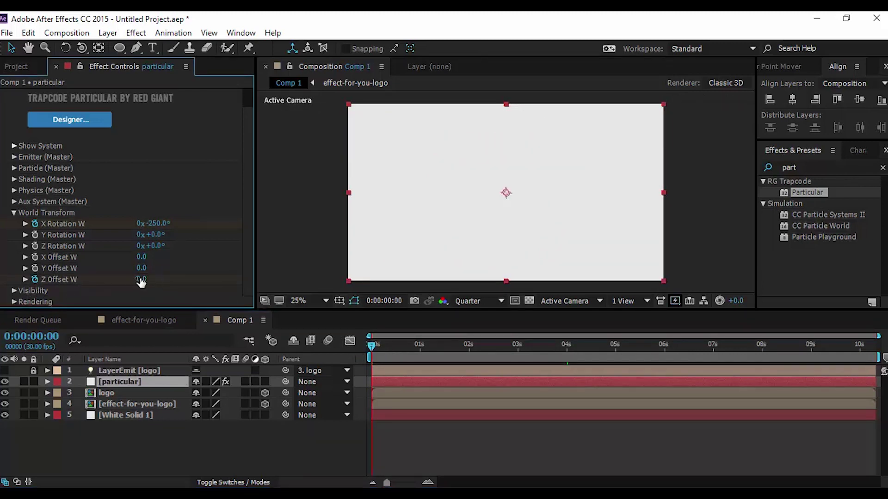
click(141, 279)
text(-3500)
key(Return)
drag(401, 349, 567, 351)
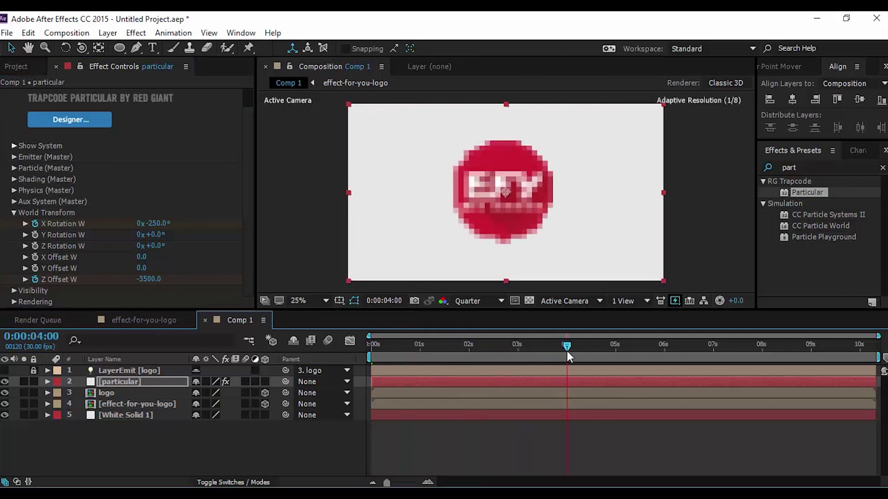
click(155, 279)
text(0)
key(Return)
Scrub the timeline to review the particles flying in up to four seconds.
click(451, 345)
drag(378, 344, 521, 352)
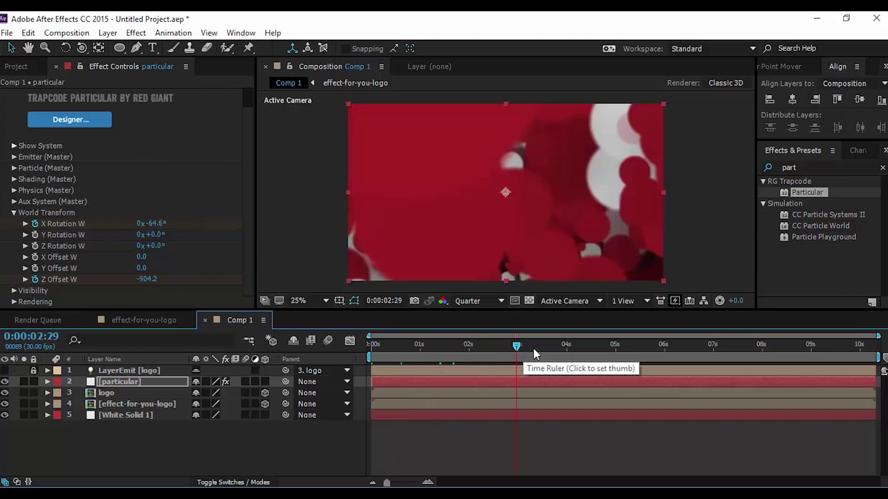
click(555, 345)
click(586, 345)
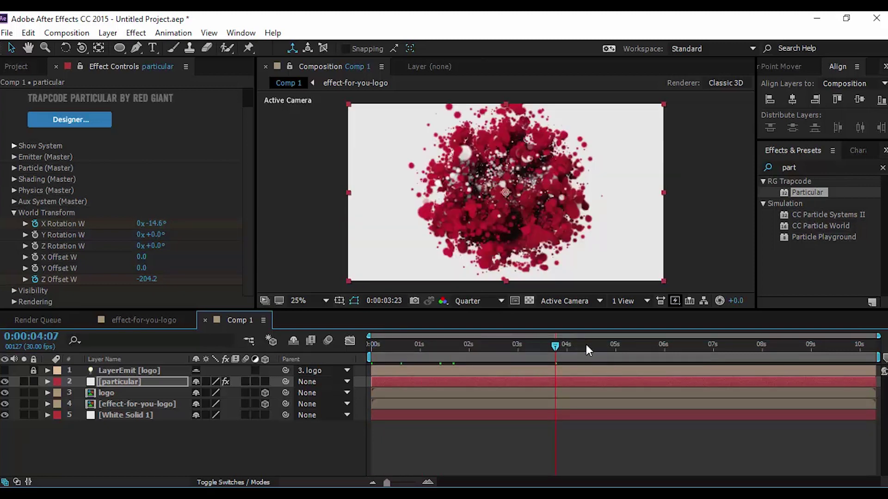
drag(590, 343, 598, 342)
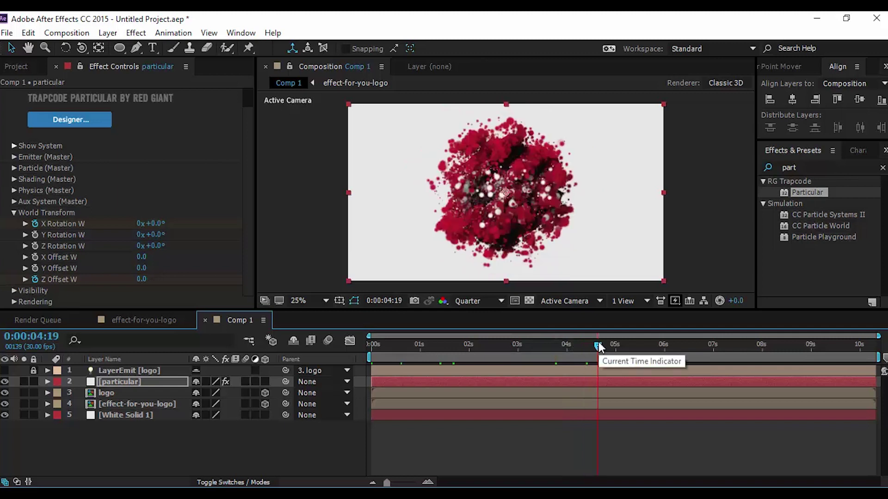
Shift the effect-for-you-logo layer to start just after four seconds.
click(131, 405)
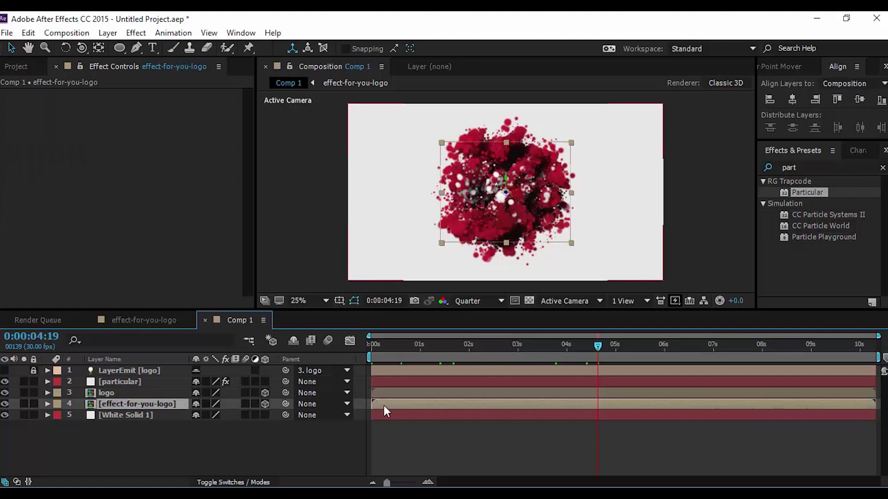
drag(383, 406, 590, 406)
drag(601, 343, 649, 343)
drag(623, 404, 646, 404)
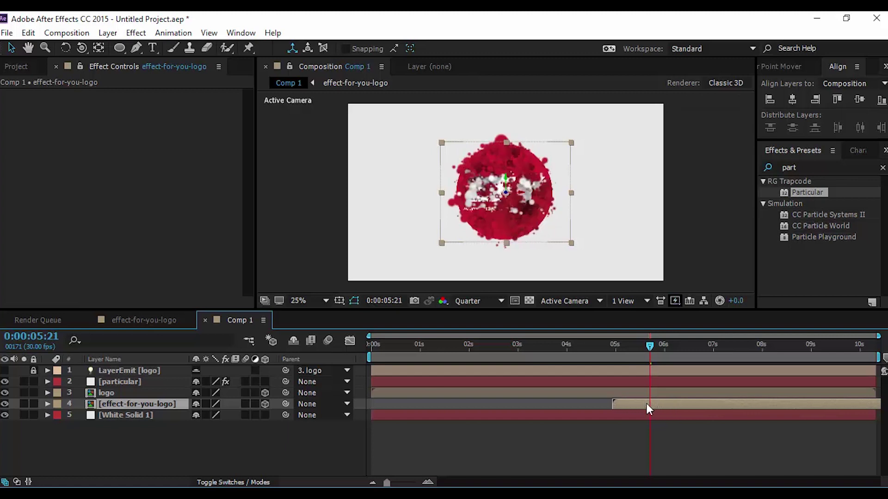
Hide the logo layer and fine-tune when effect-for-you-logo begins.
click(113, 393)
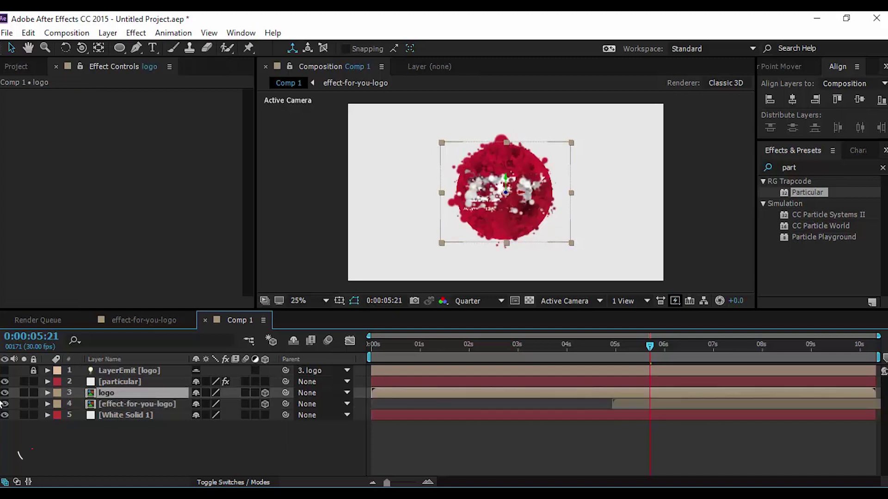
click(5, 392)
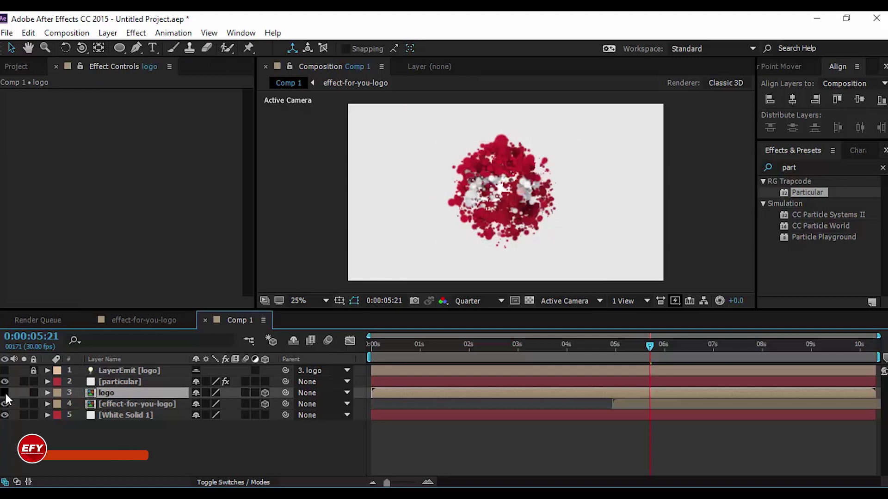
mouse_move(639, 403)
mouse_down()
mouse_move(623, 401)
mouse_move(631, 403)
mouse_up()
drag(606, 345, 686, 345)
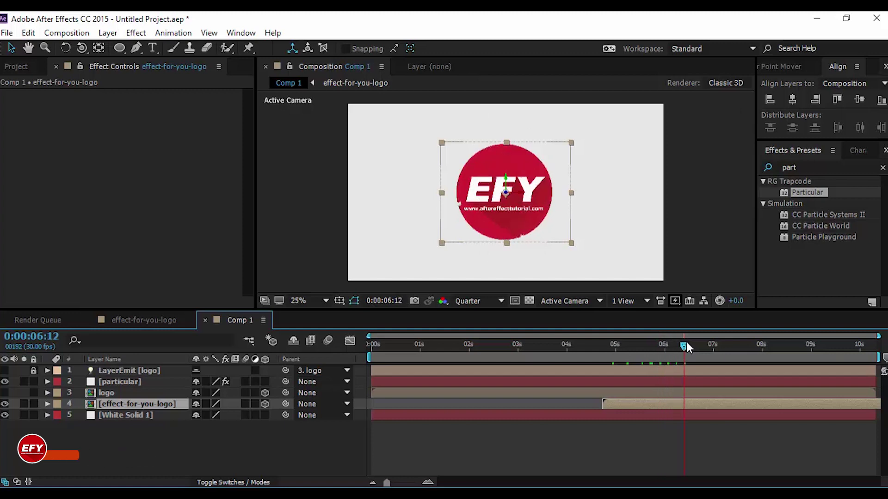
drag(673, 410, 642, 407)
drag(660, 345, 680, 351)
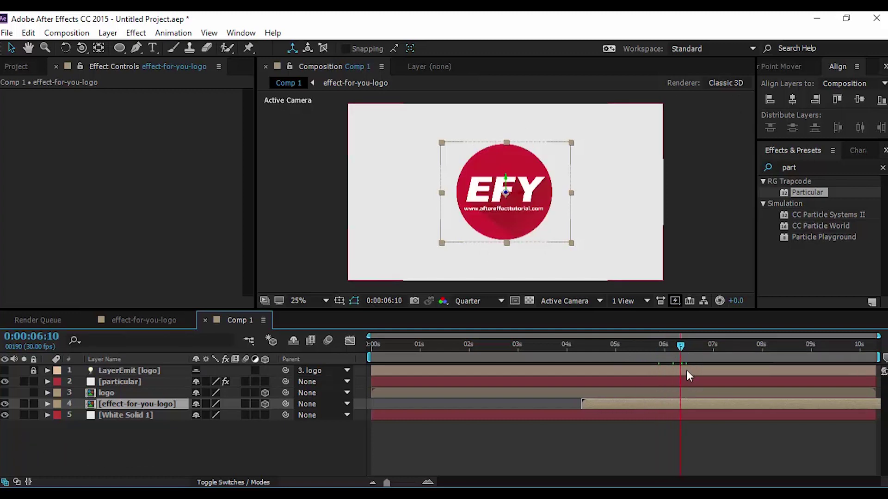
Draw an ellipse over the EFY logo with no fill and a dark red stroke.
click(279, 446)
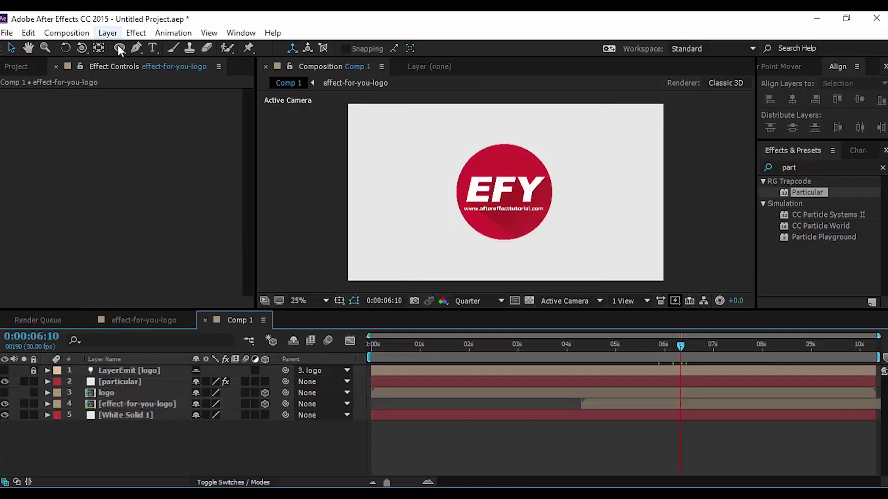
drag(118, 47, 148, 71)
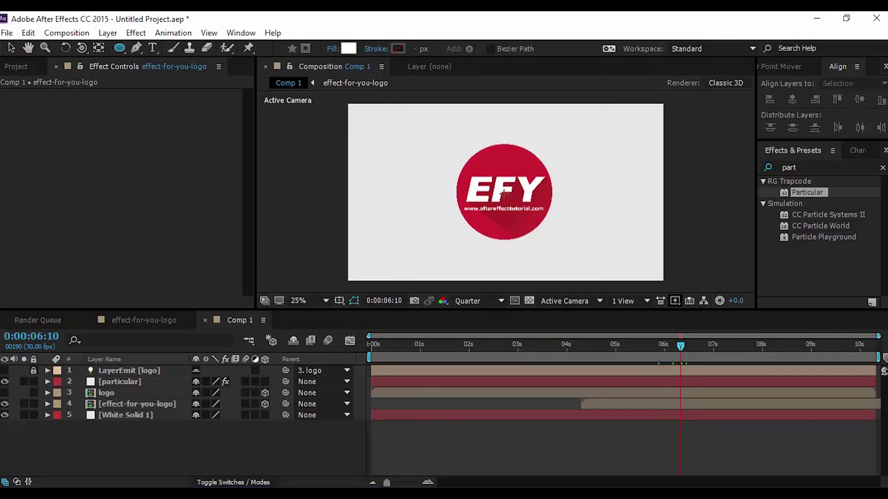
drag(504, 193, 561, 249)
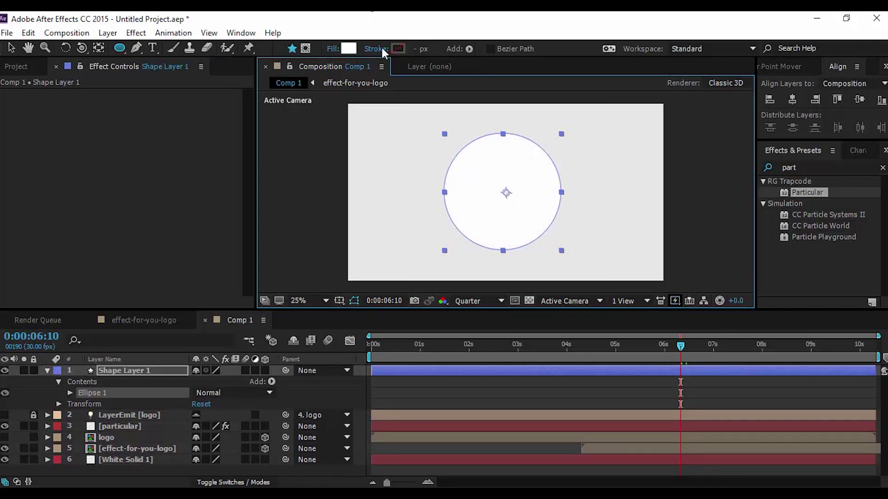
click(347, 49)
key(Escape)
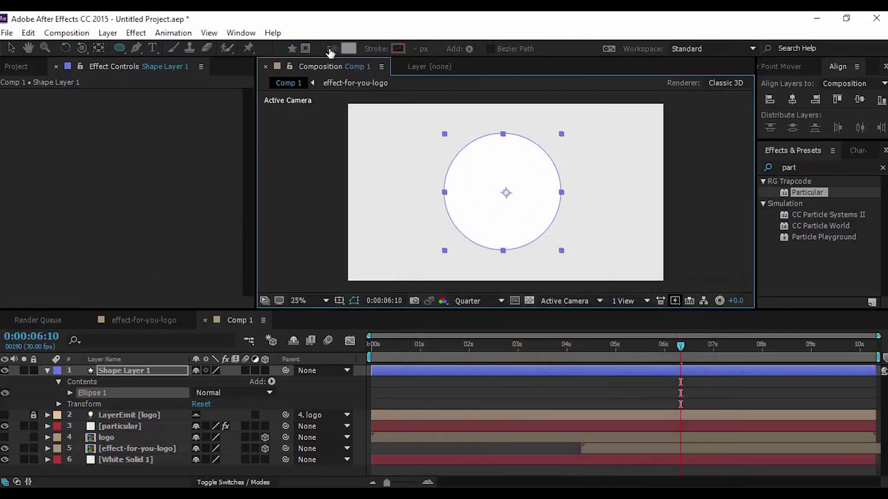
click(332, 49)
click(377, 219)
click(417, 296)
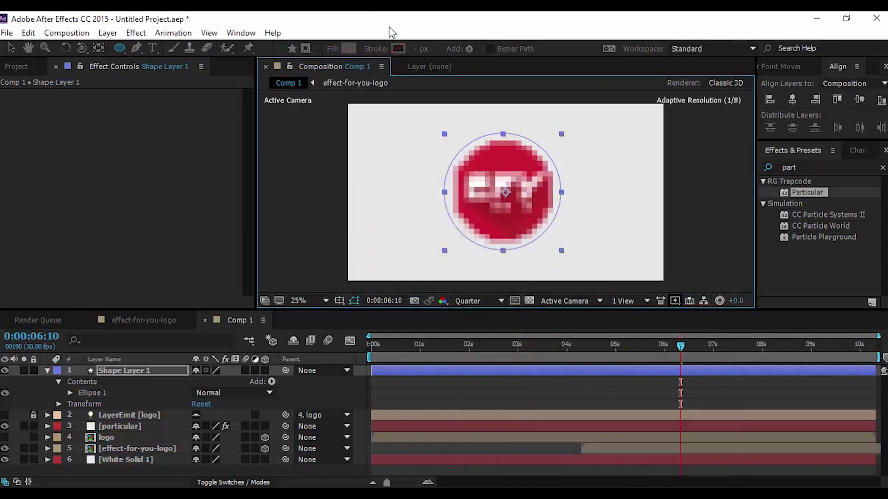
click(394, 49)
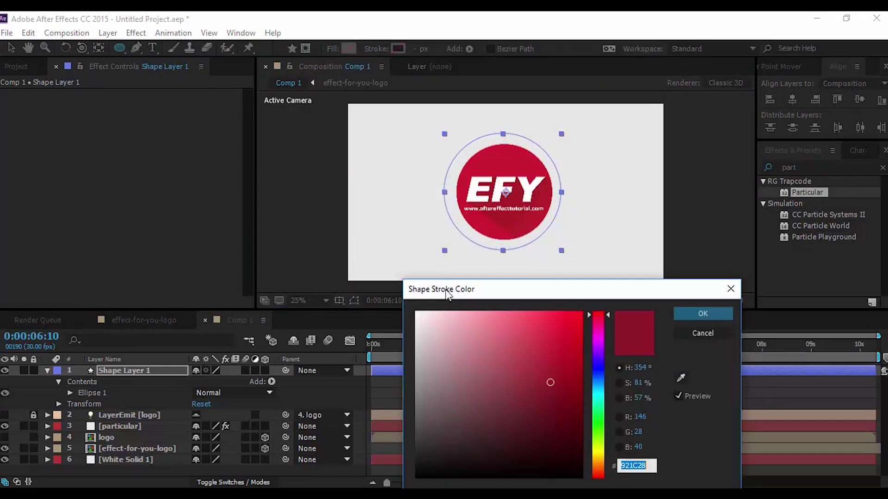
click(697, 316)
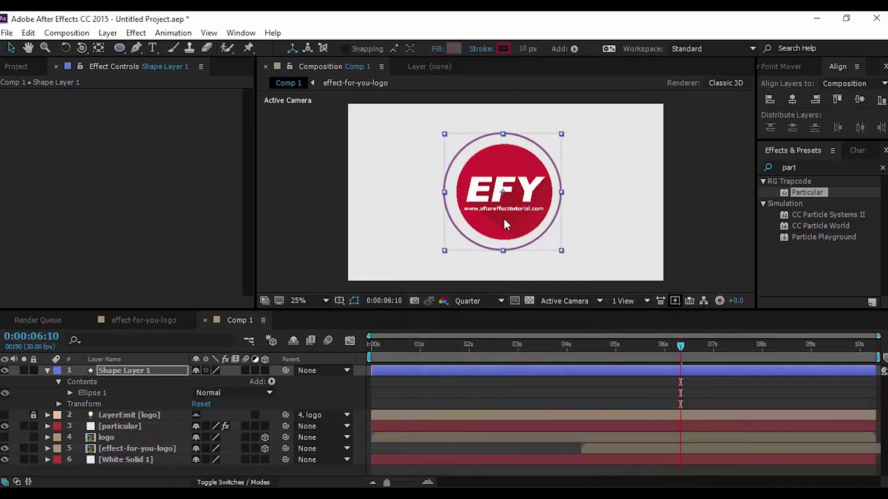
Resize and centre the ring so it fits snugly around the logo.
drag(445, 135, 450, 136)
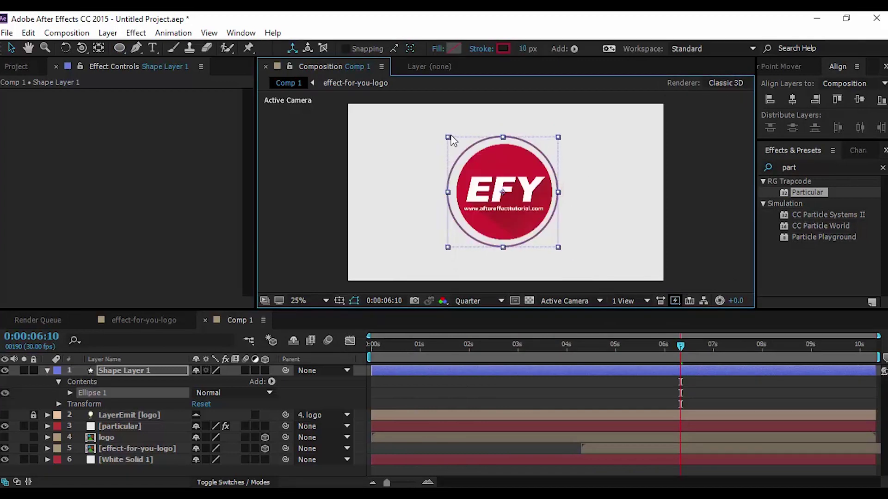
drag(517, 215, 519, 217)
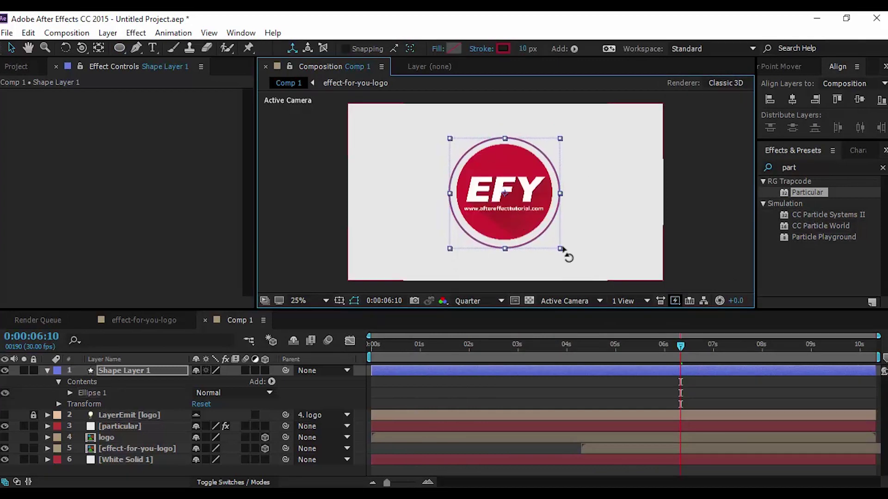
drag(560, 250, 559, 248)
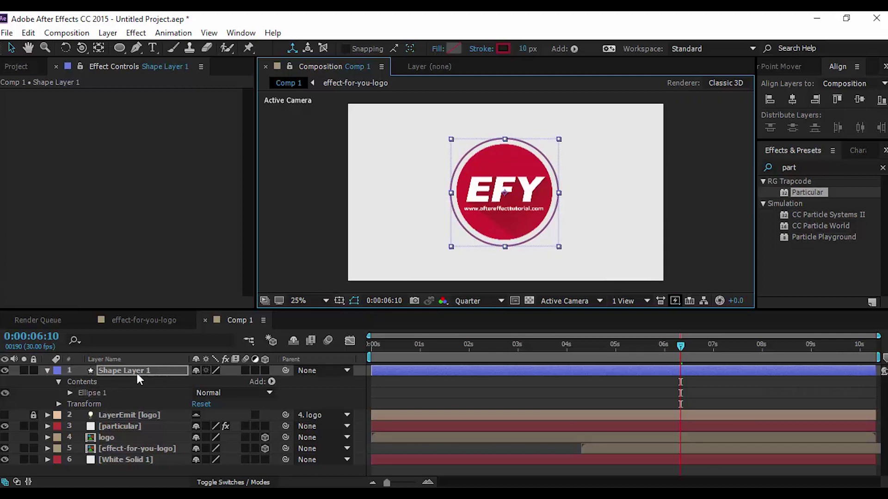
Add Trim Paths to Shape Layer 1's contents.
click(113, 371)
click(274, 382)
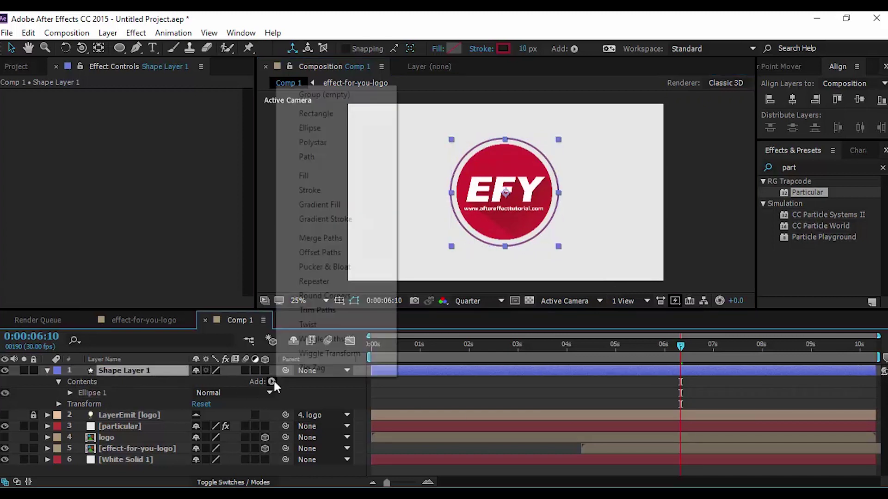
click(321, 313)
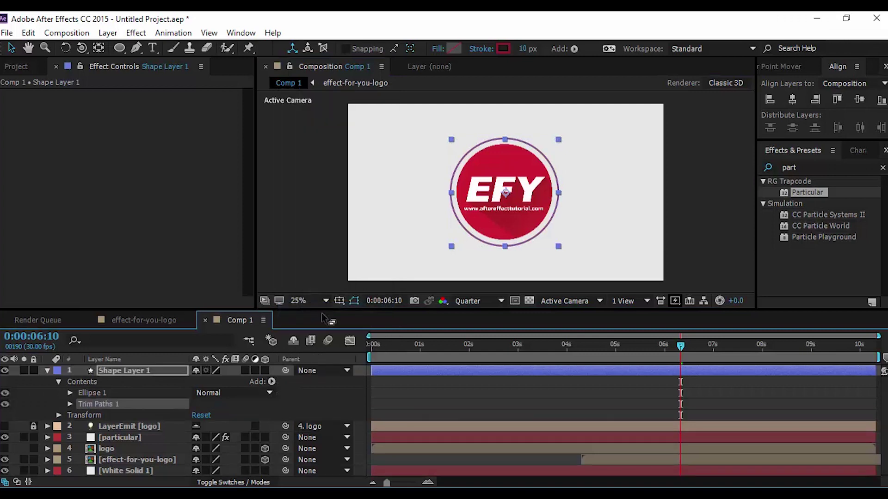
click(69, 404)
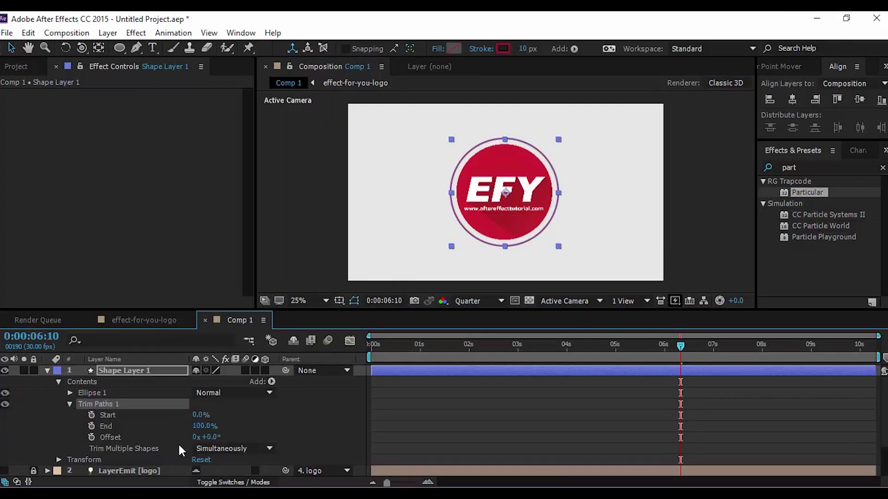
Keyframe trim Start and End from 0% at 0:00:05:20 to 100% at 0:00:06:28.
drag(637, 348, 649, 347)
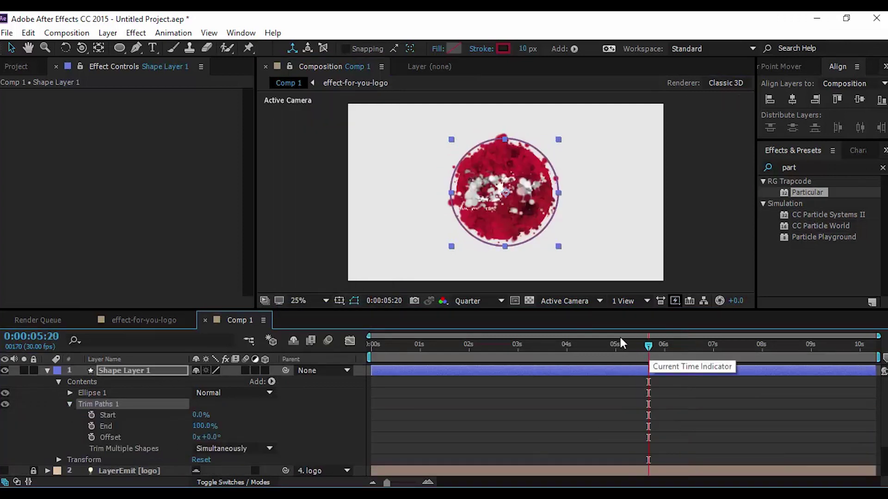
click(91, 426)
click(91, 415)
click(293, 406)
drag(204, 426, 109, 431)
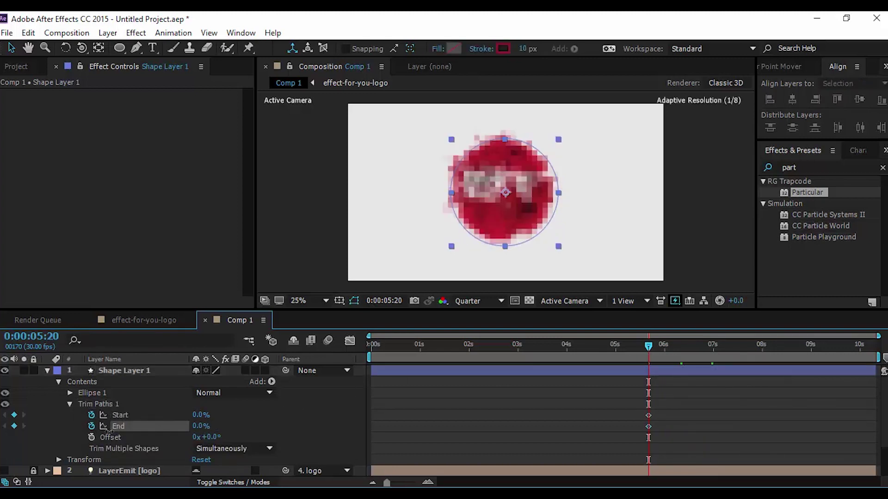
click(685, 370)
drag(648, 346, 710, 347)
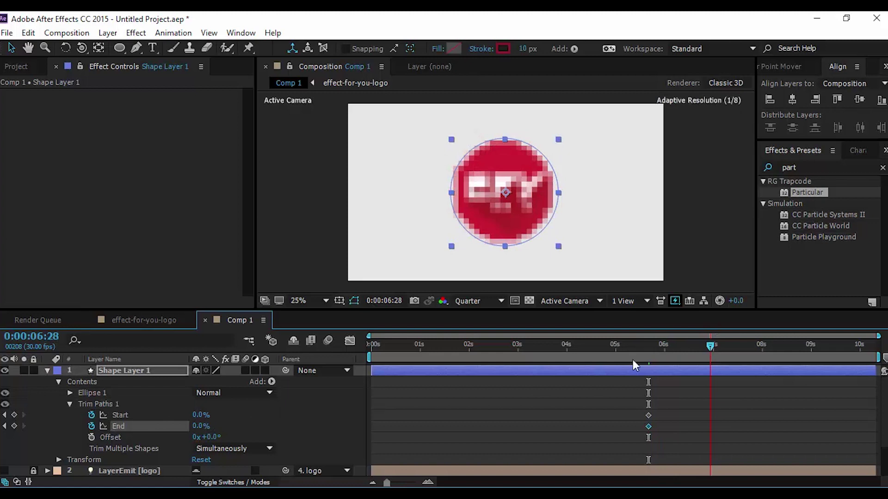
drag(202, 414, 323, 415)
drag(197, 426, 418, 426)
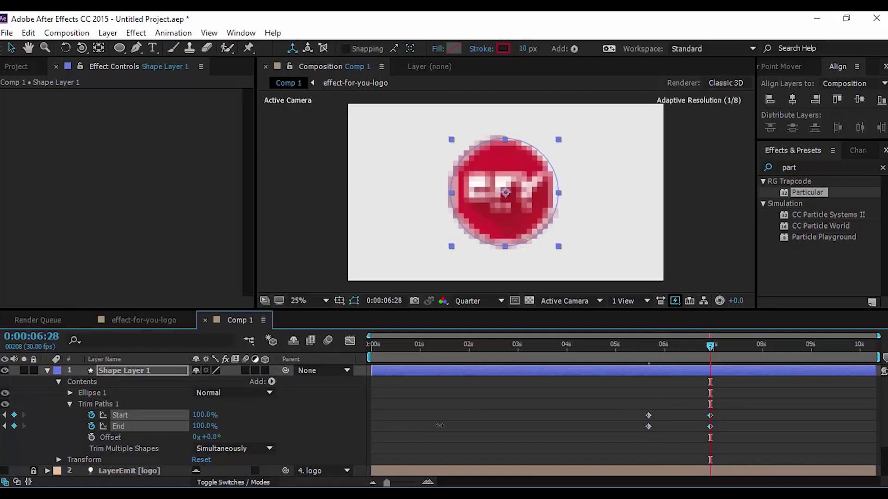
Offset the Start keyframes to stagger the trim and apply Easy Ease In.
mouse_move(667, 348)
mouse_down()
mouse_move(652, 343)
mouse_move(668, 345)
mouse_up()
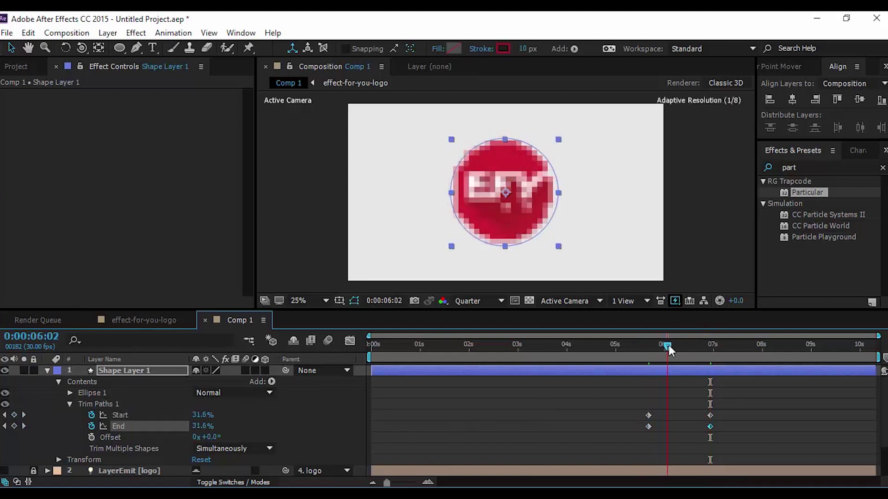
click(711, 415)
drag(648, 415, 720, 426)
click(632, 346)
key(space)
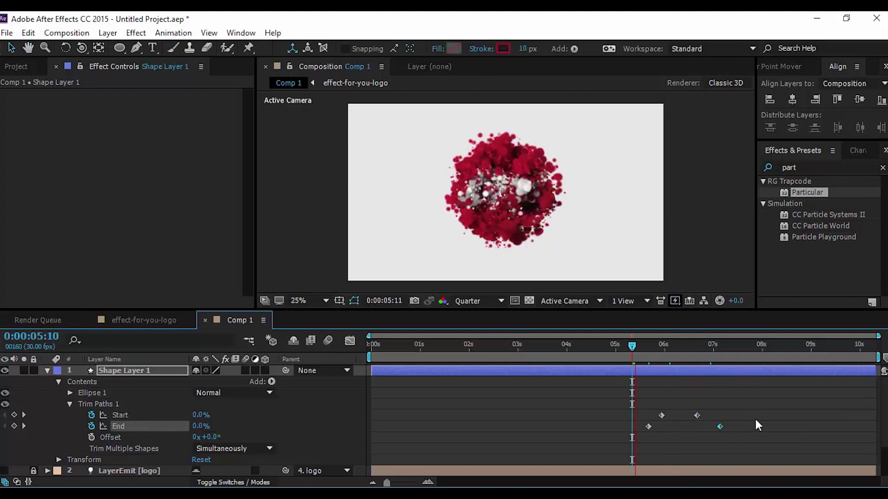
key(space)
click(661, 346)
drag(696, 415, 633, 439)
right_click(648, 426)
mouse_move(686, 419)
click(476, 346)
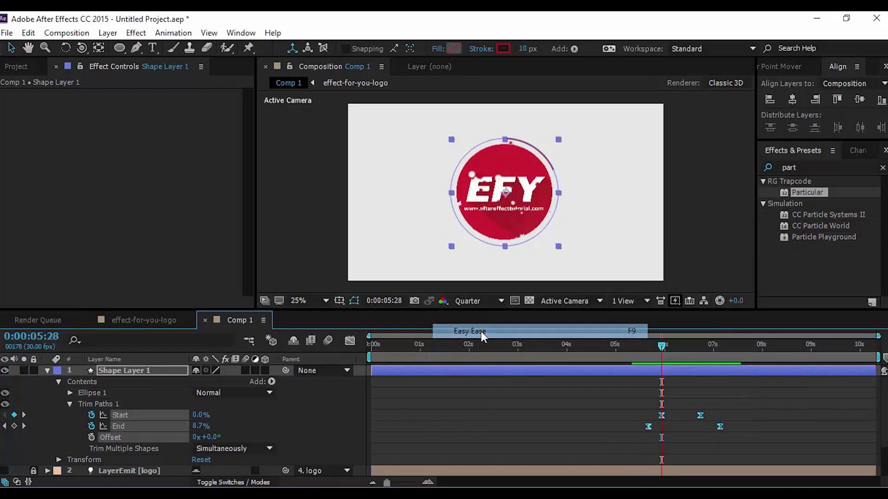
Sharpen the trim keyframes' speed curves, preview the ring, and collapse Shape Layer 1.
click(350, 341)
drag(803, 415, 672, 446)
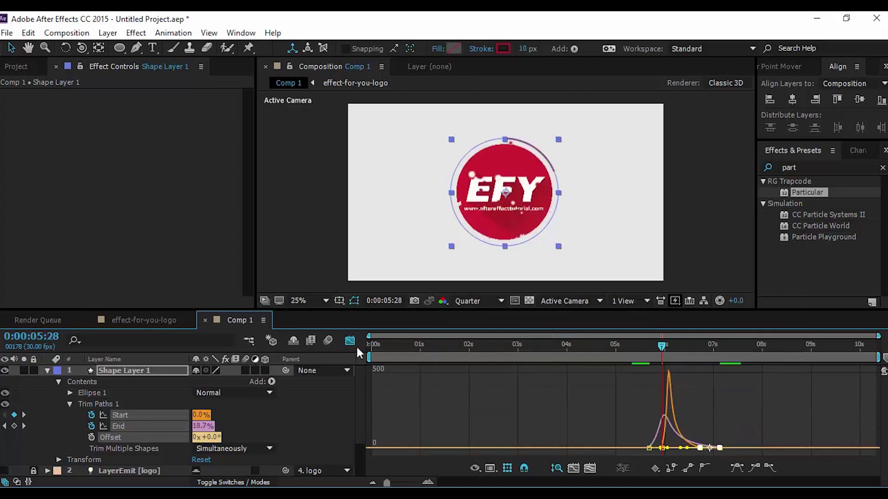
click(349, 342)
key(space)
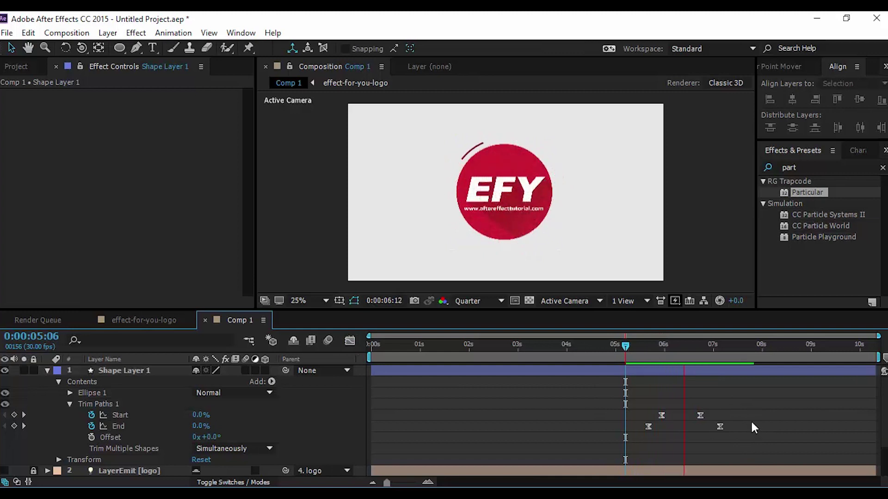
drag(651, 350, 704, 345)
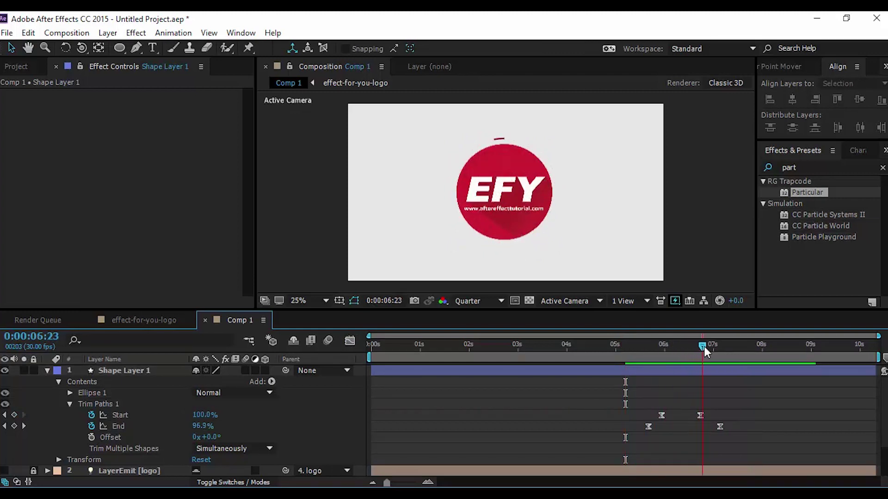
click(47, 370)
click(126, 415)
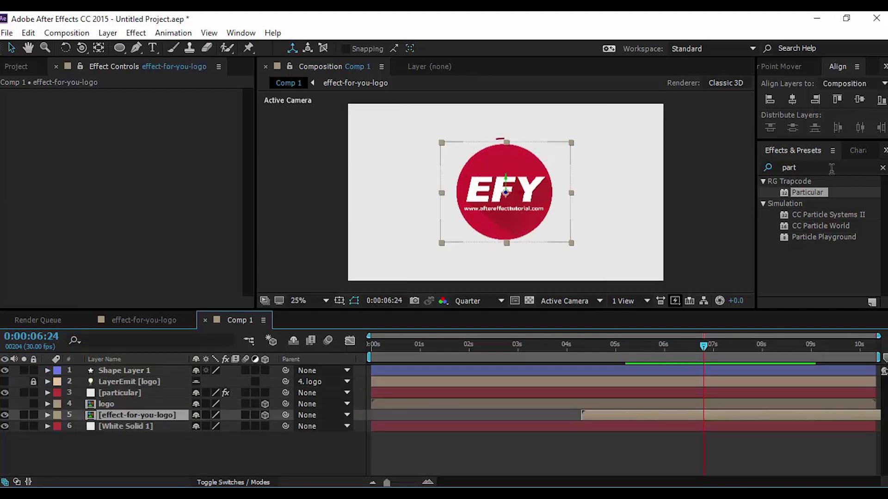
Search 'drop s' and apply Drop Shadow to the effect-for-you-logo layer.
click(882, 168)
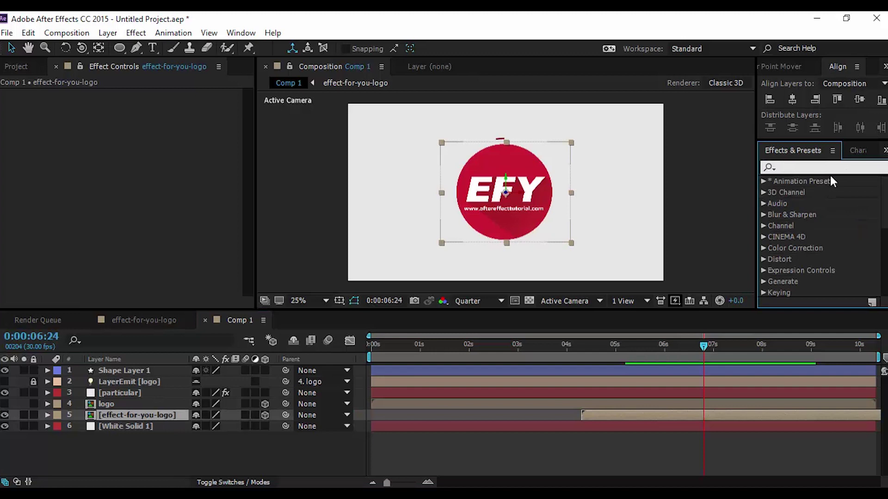
text(drop)
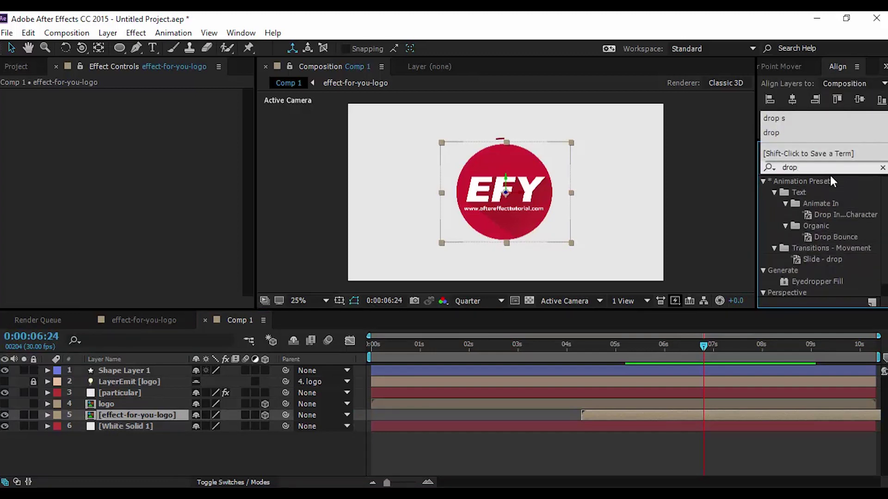
text( s)
drag(815, 197, 634, 414)
Set the shadow's Softness to 40 and Distance to 30, then preview.
click(142, 180)
text(40)
key(Return)
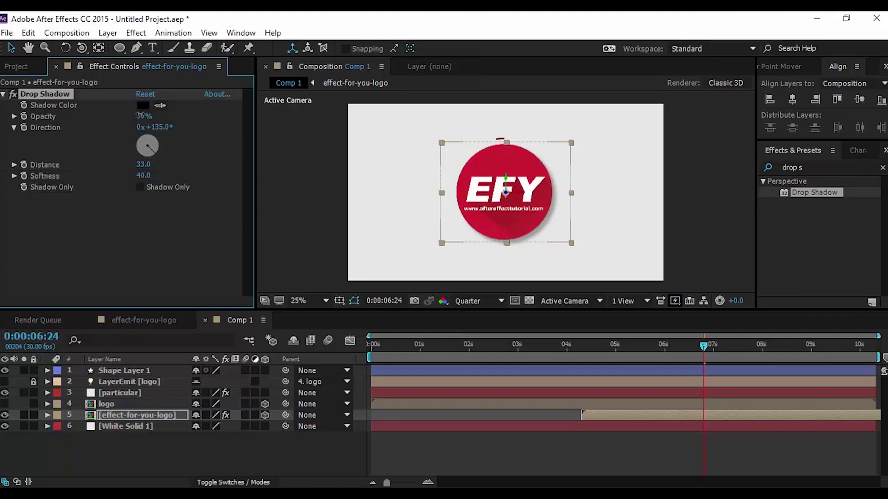
click(144, 164)
text(30)
key(Return)
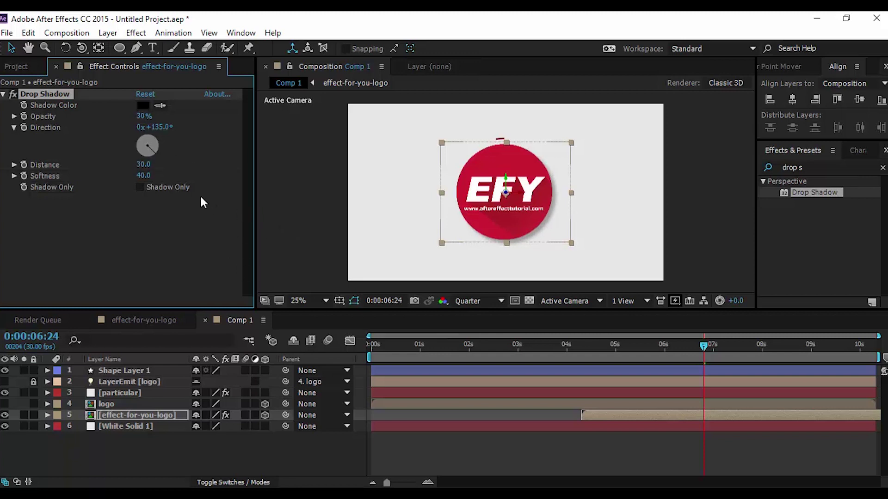
click(362, 274)
key(space)
key(space)
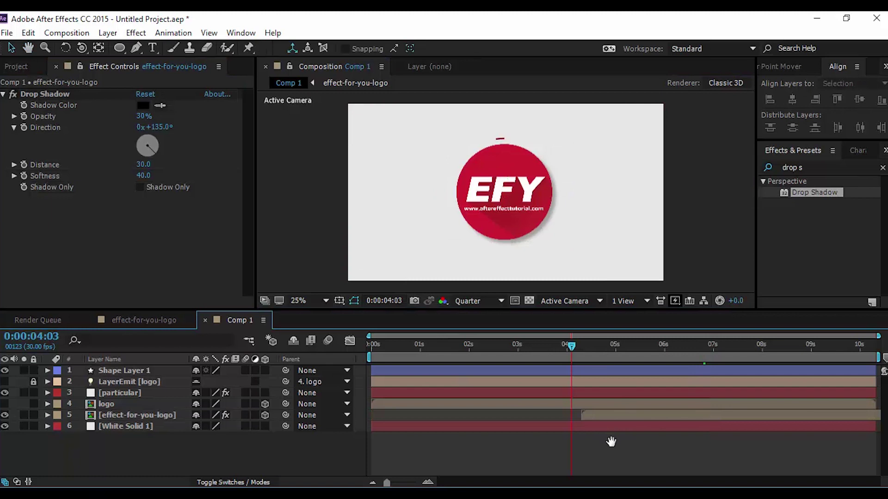
Shift Shape Layer 1 slightly earlier and preview the ring from 0:00:05:27.
drag(592, 343, 659, 343)
drag(630, 370, 619, 369)
key(space)
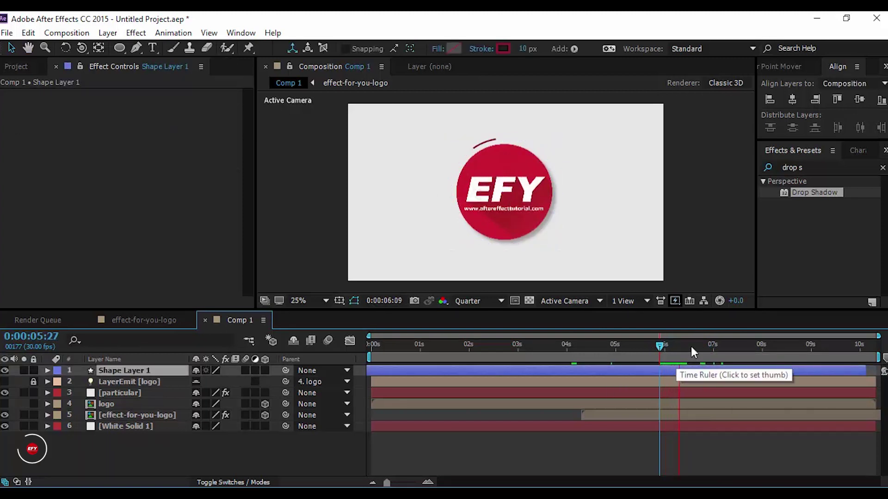
End the work area at 0:00:07:02.
click(713, 345)
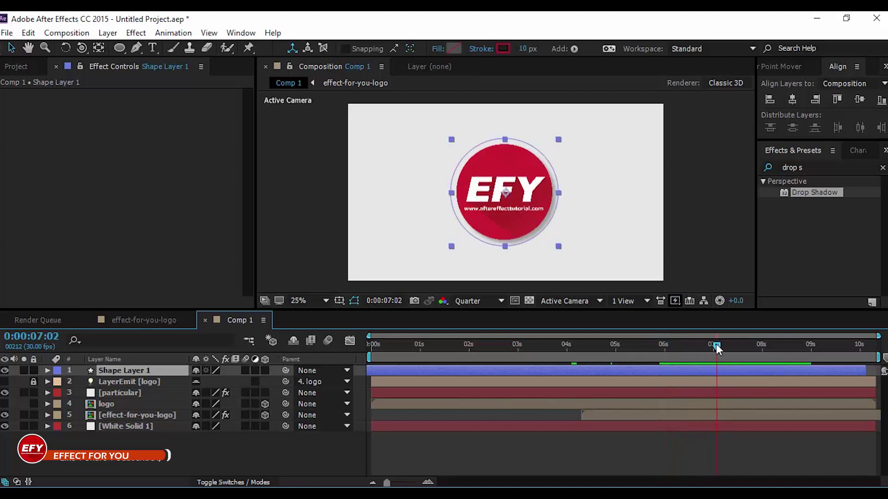
key(Page_Down)
key(Page_Down)
key(n)
Play the full animation preview with the composition viewer maximized.
click(624, 442)
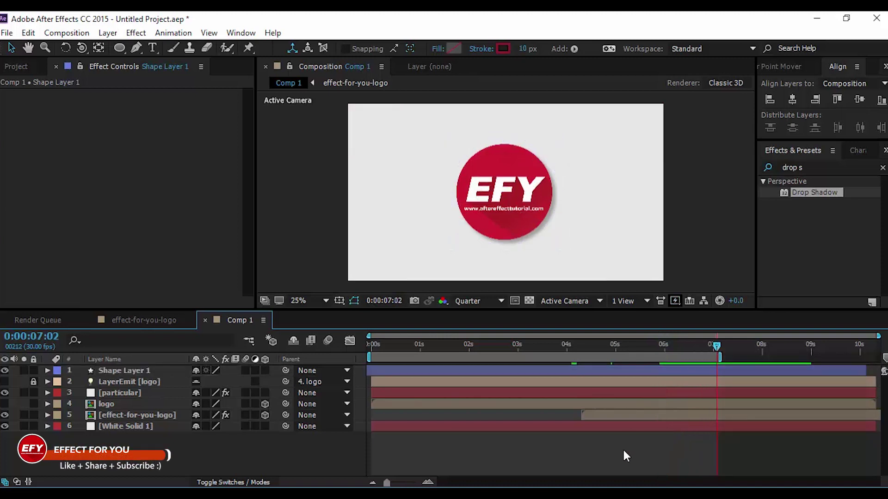
key(space)
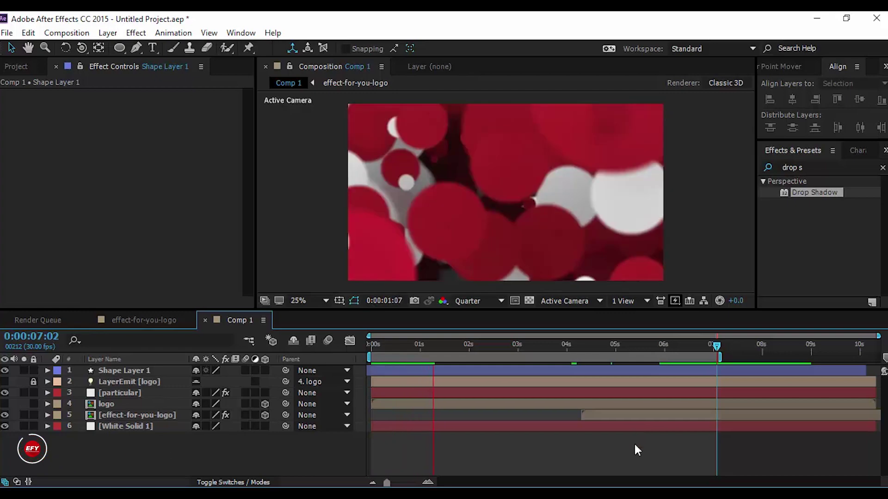
key(grave)
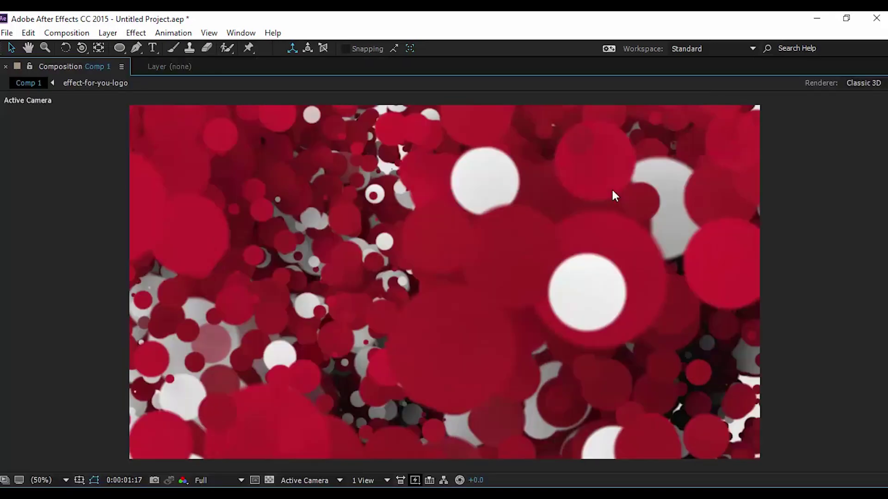